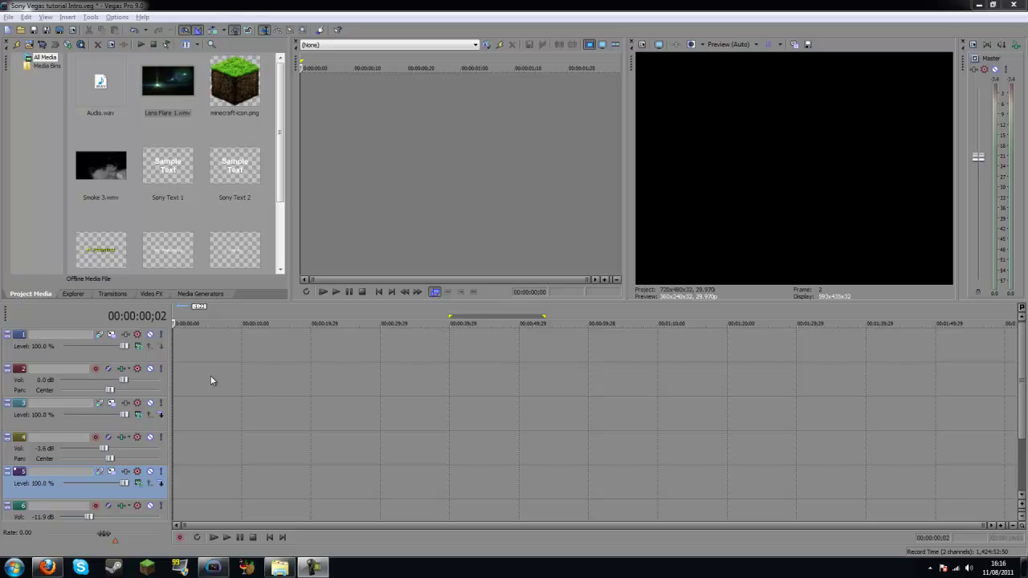
- Switch to Firefox to view the aquul.com templates page, and look through the files in the Element IPT [6] folder
key(alt+Tab)
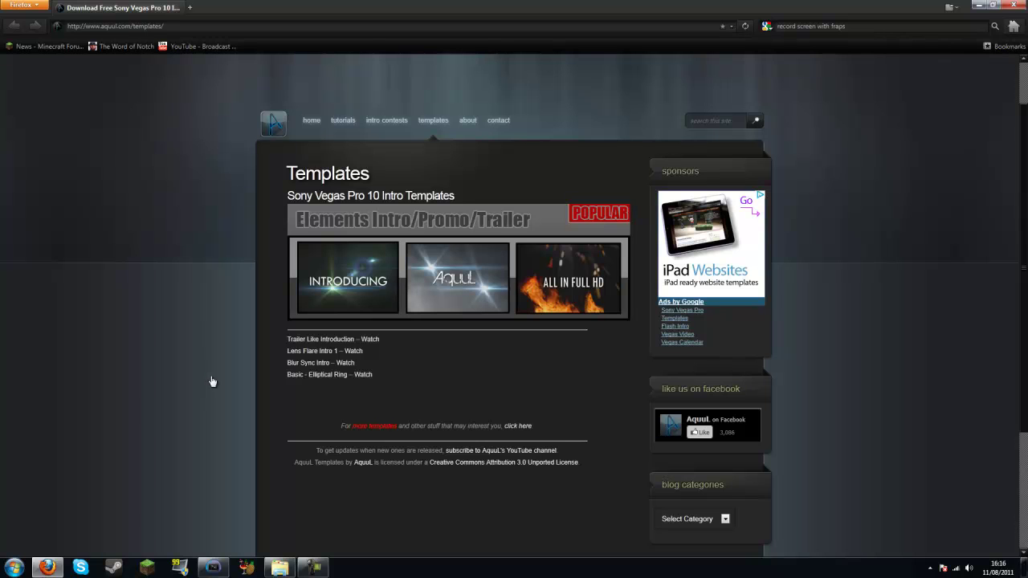
click(212, 381)
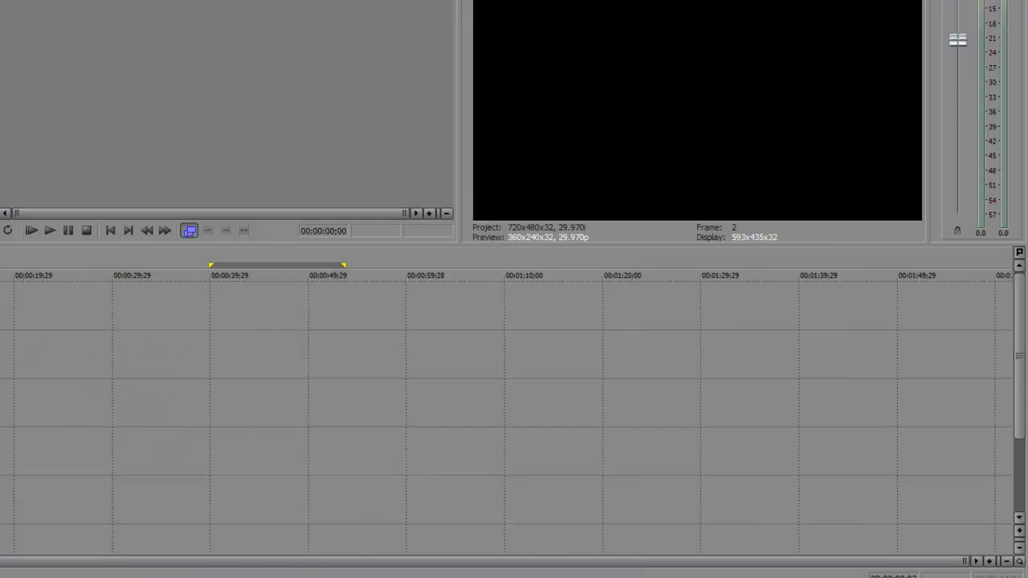
key(alt+Tab)
scroll(353, 368, down, 1)
scroll(354, 341, up, 1)
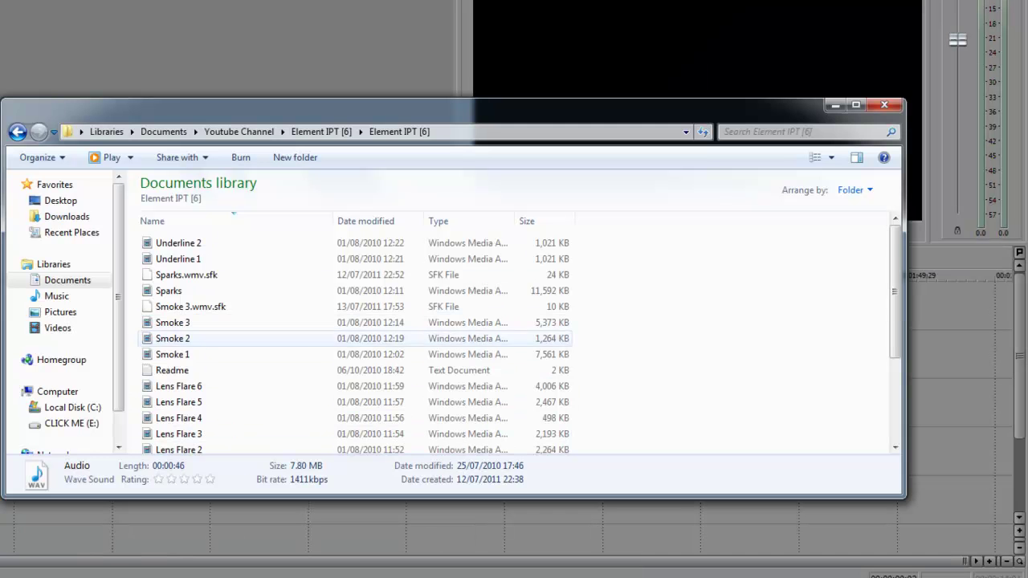
scroll(354, 337, down, 3)
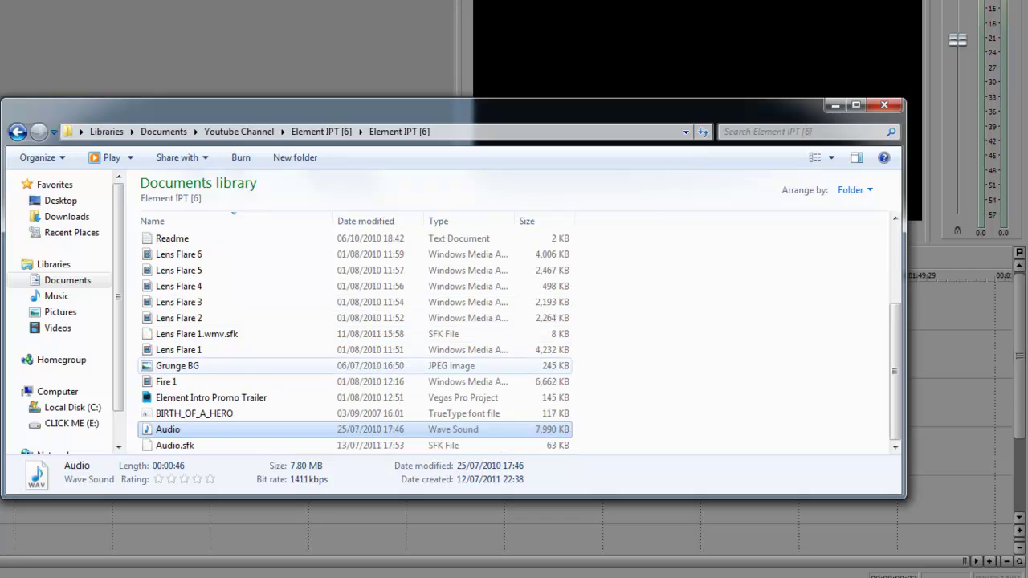
scroll(353, 366, up, 3)
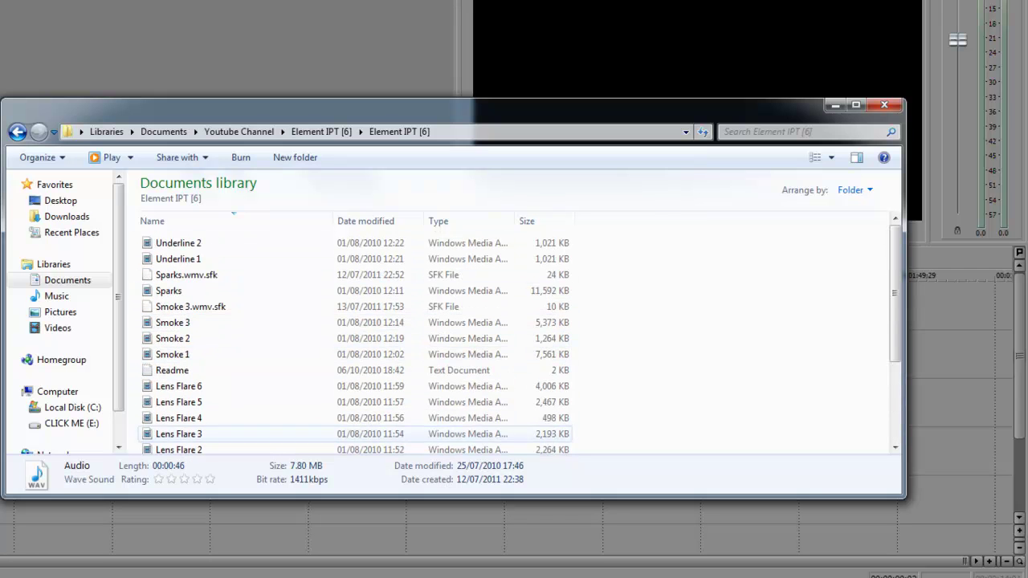
scroll(354, 434, down, 3)
scroll(354, 433, up, 3)
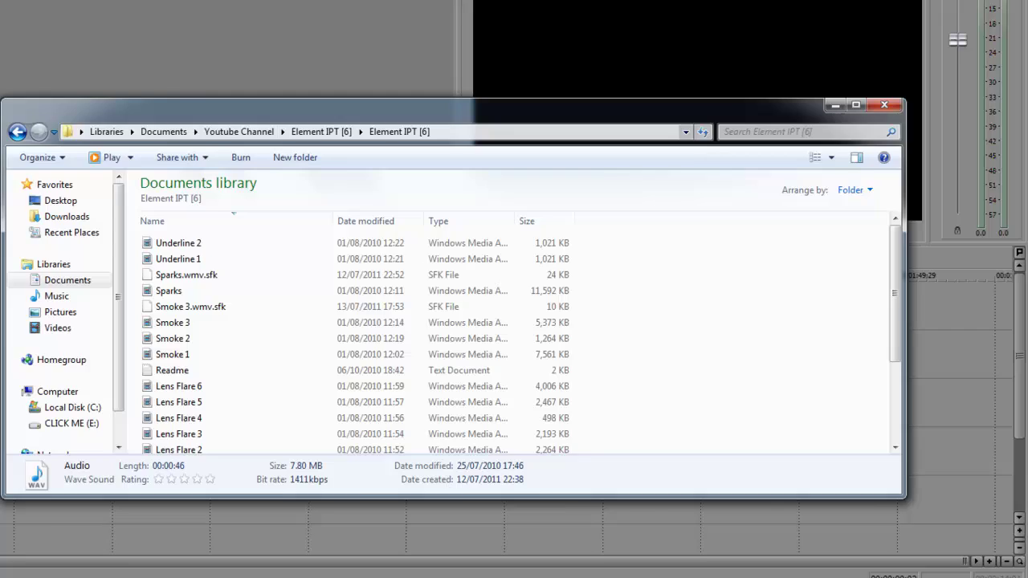
- Add the Audio sound file from the Element IPT [6] folder to the start of track 2
drag(298, 112, 582, 93)
scroll(498, 342, down, 2)
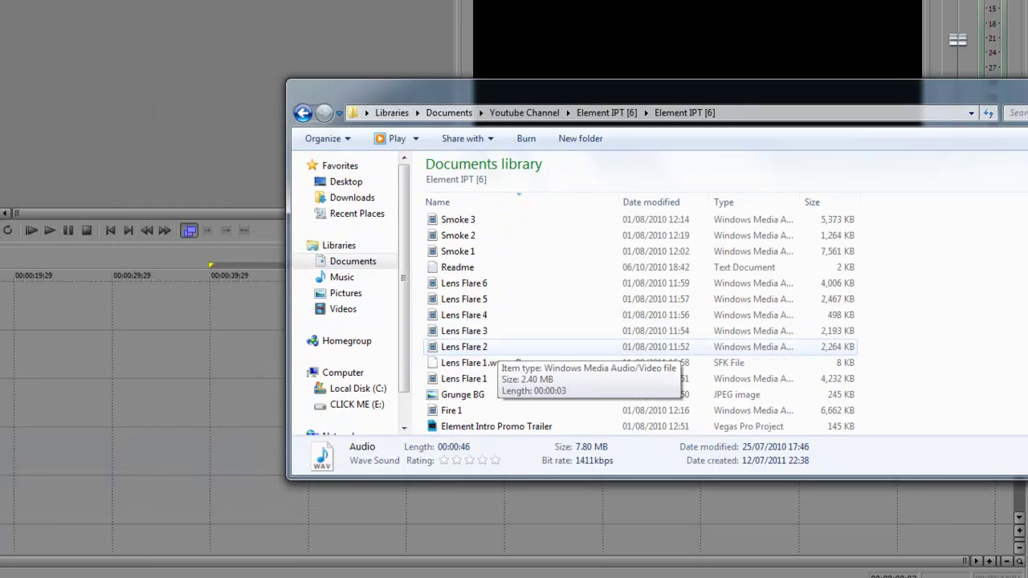
scroll(498, 363, down, 1)
drag(482, 411, 152, 353)
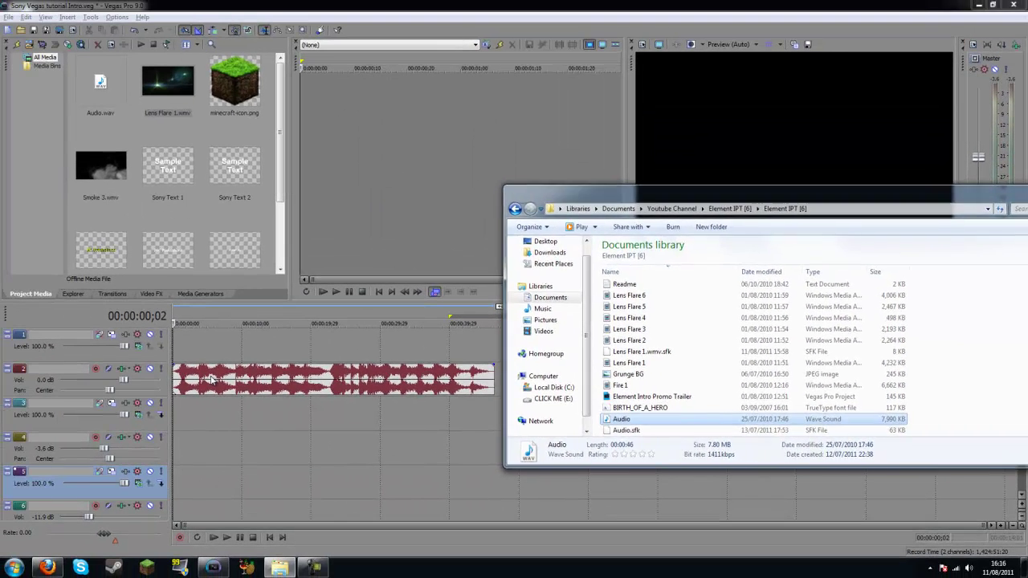
- Trim the end of the audio event on track 2 to about 17 seconds and return the cursor to the start
click(259, 380)
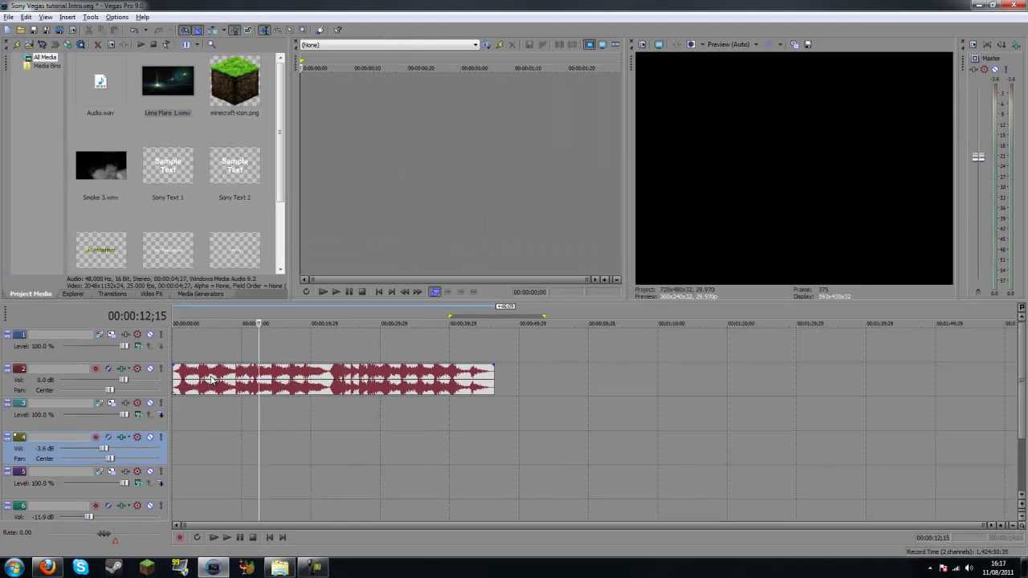
click(415, 379)
drag(494, 378, 290, 378)
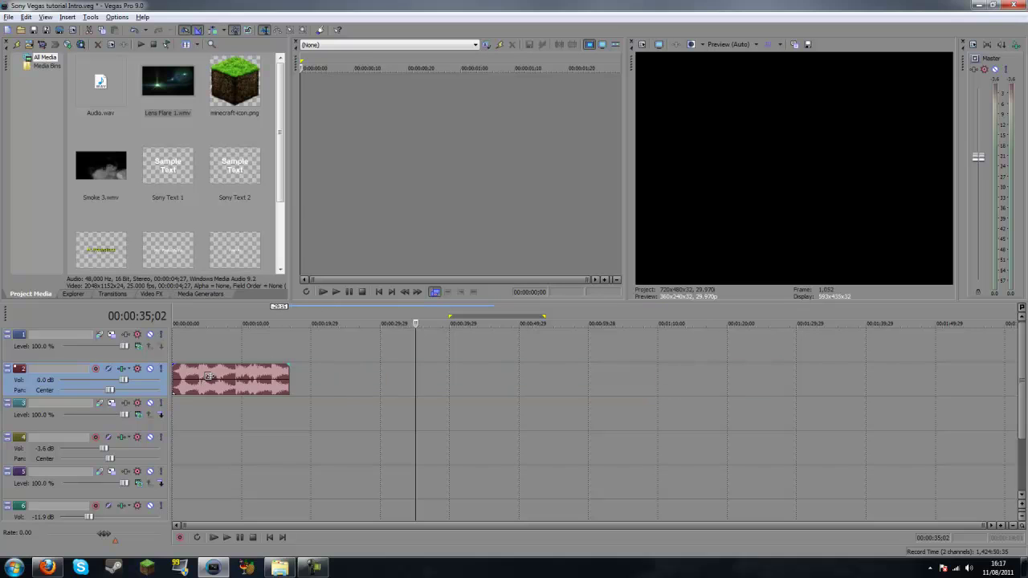
click(315, 379)
click(173, 347)
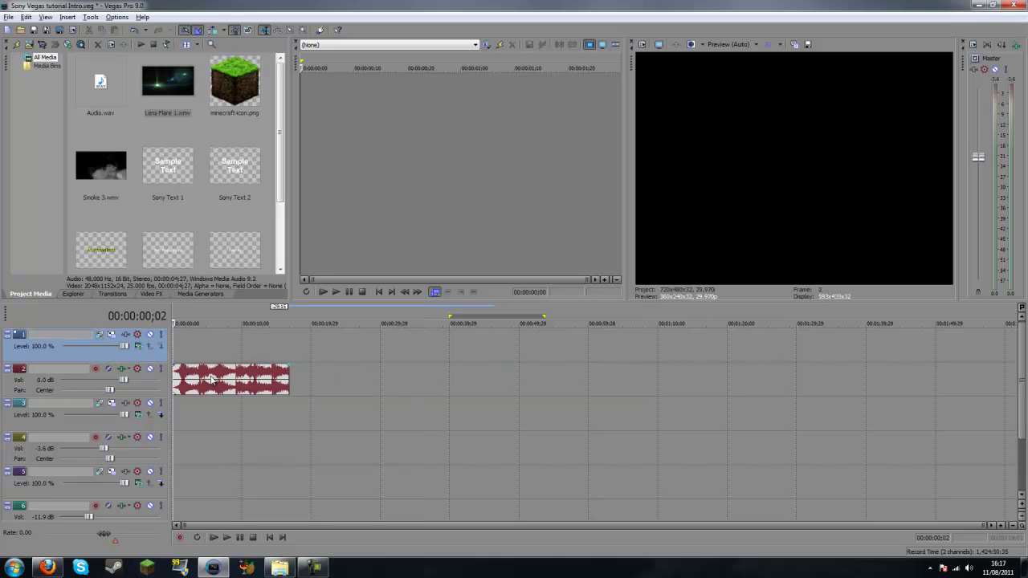
- Add the Sparks video from the Element IPT [6] folder to the start of track 3
mouse_move(213, 567)
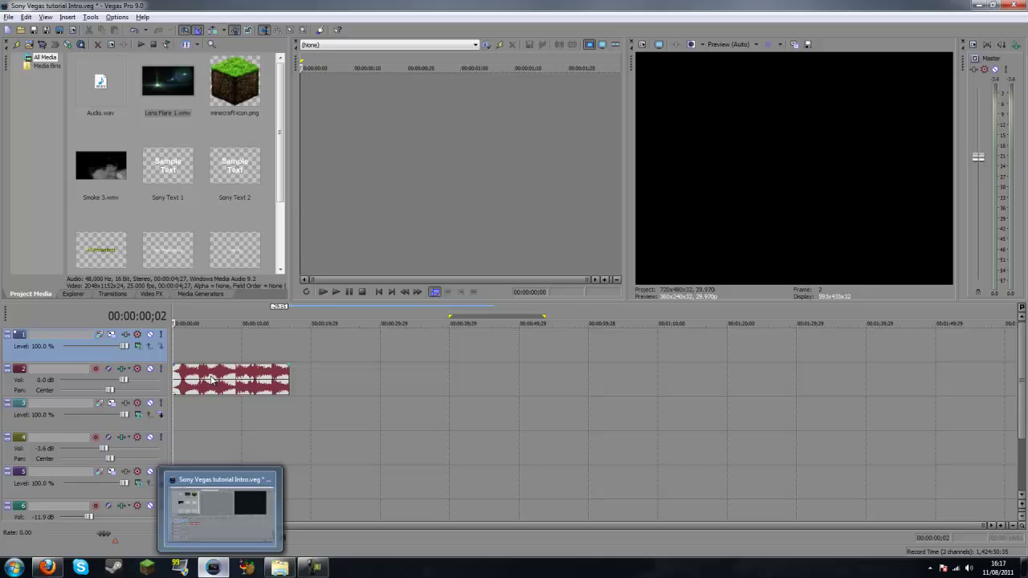
click(280, 567)
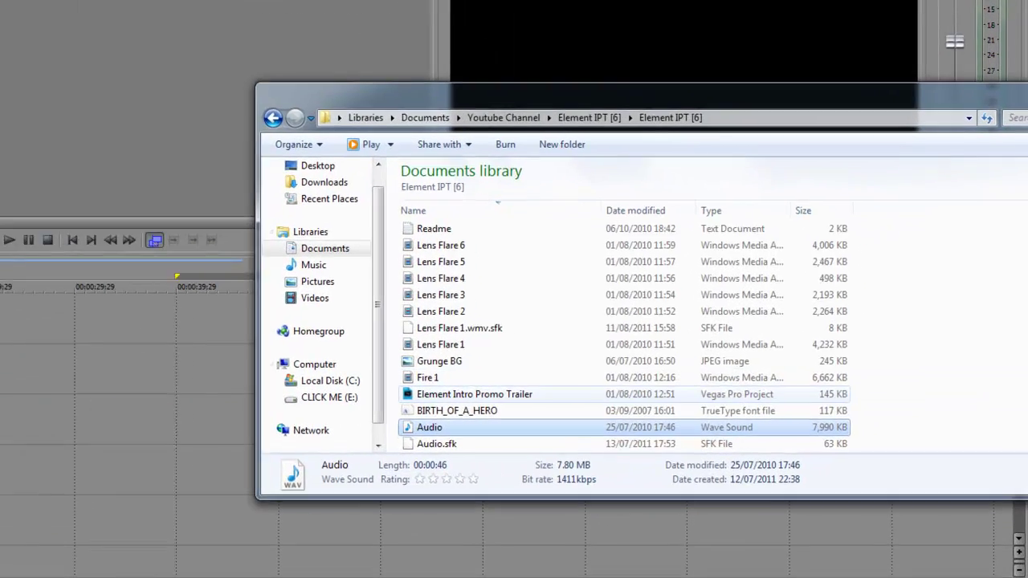
scroll(610, 353, up, 3)
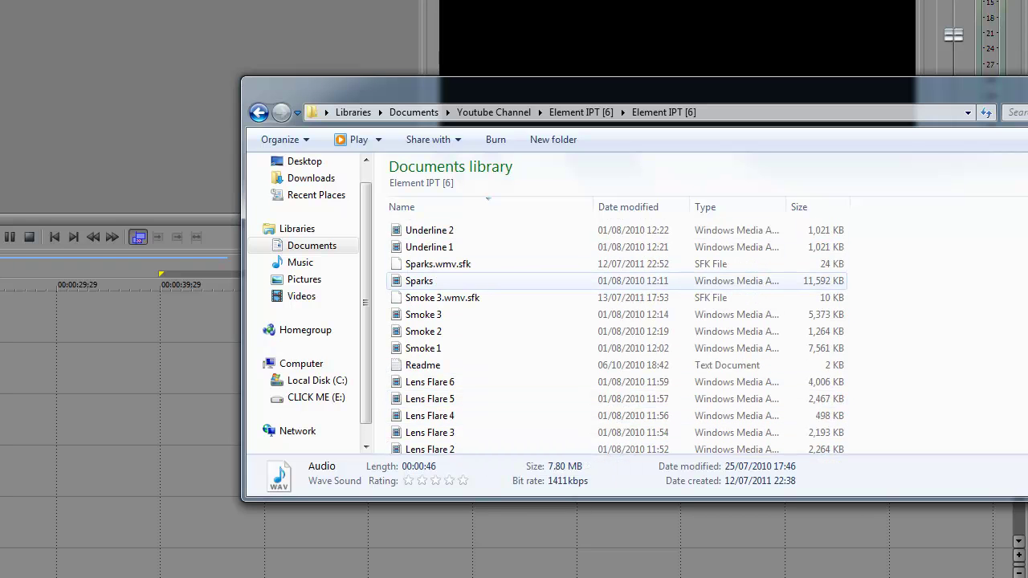
drag(530, 275, 1, 468)
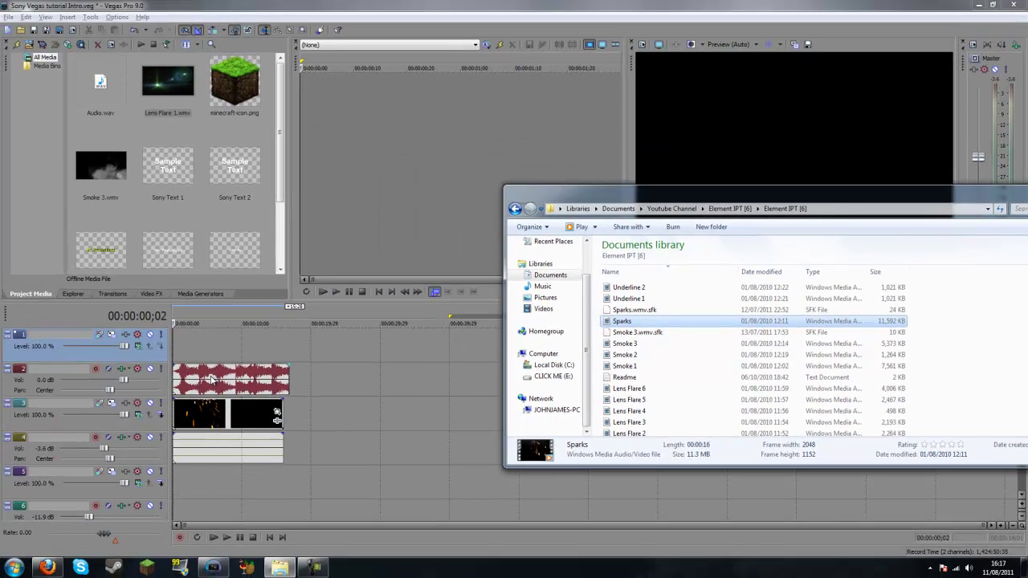
- Delete the Sparks clip's audio event on track 4, keeping its video, and return the cursor to the start
click(211, 378)
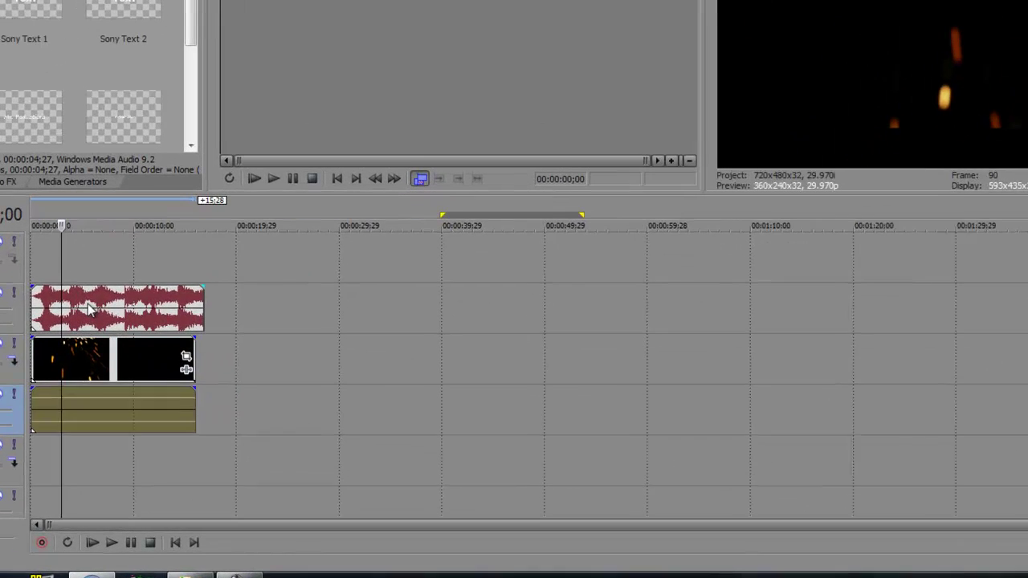
key(Delete)
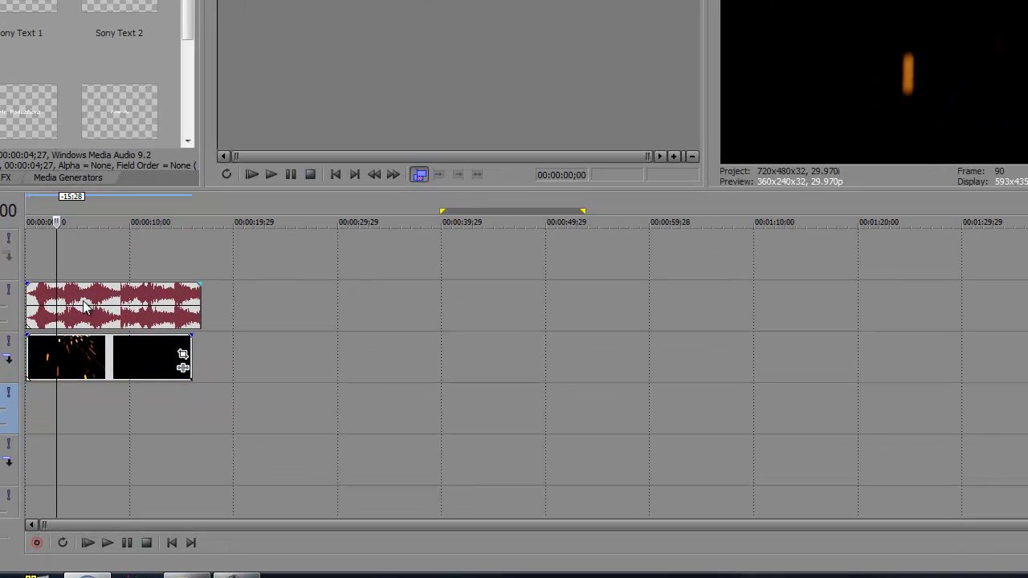
click(47, 356)
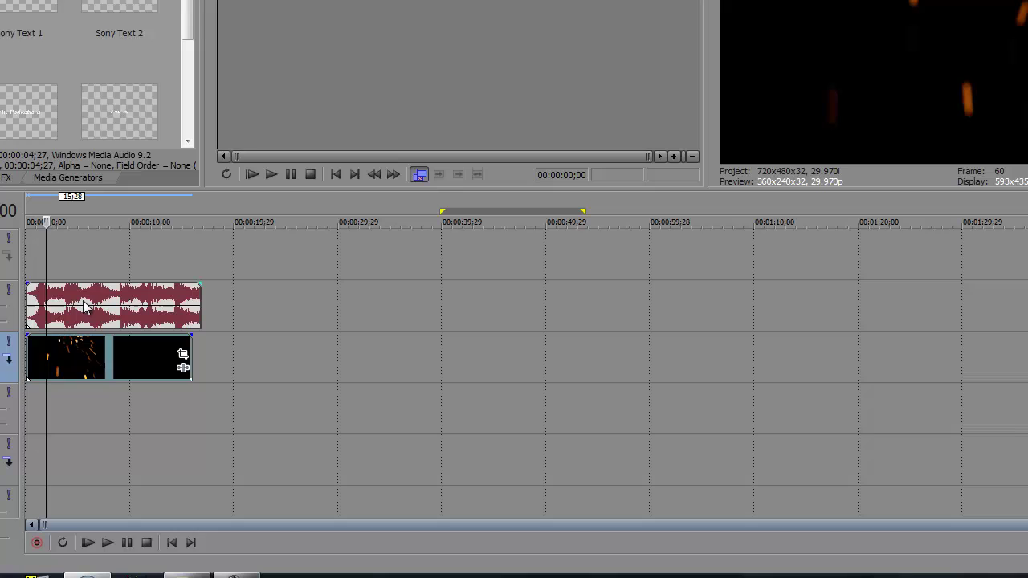
key(Home)
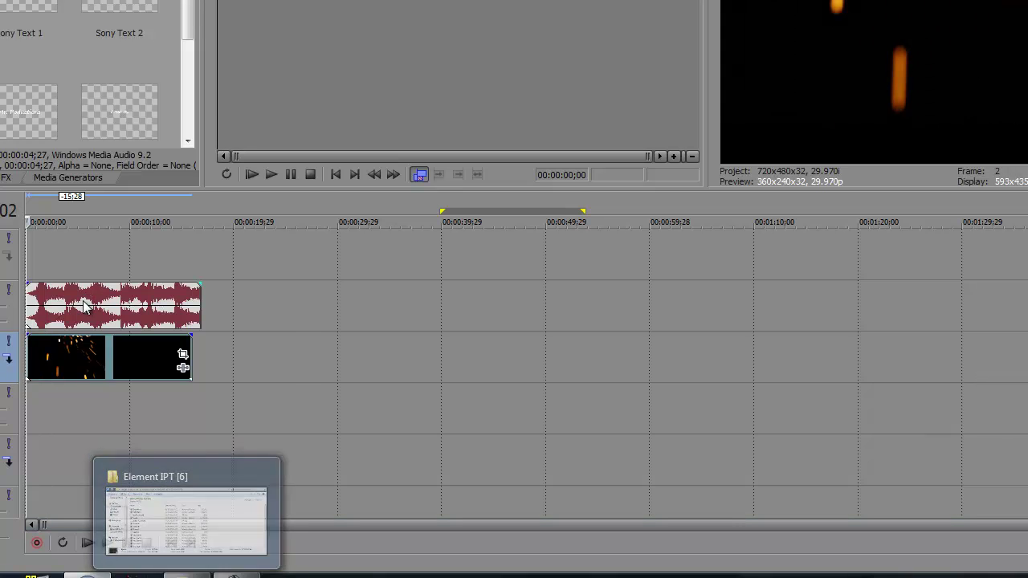
- Replace the sample text in the first Sony Text generator with "Mr Productions"
key(ctrl+z)
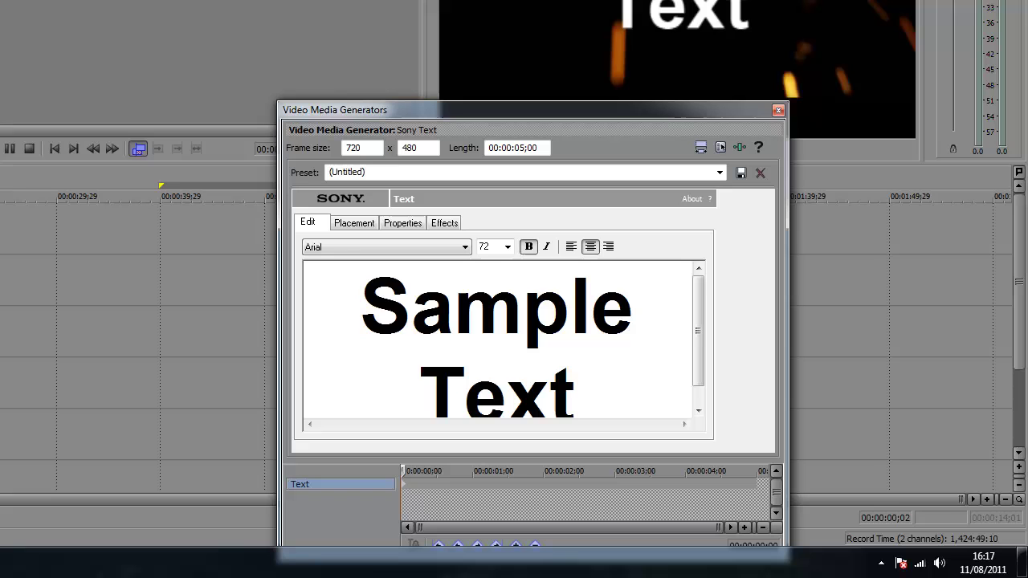
drag(362, 307, 601, 390)
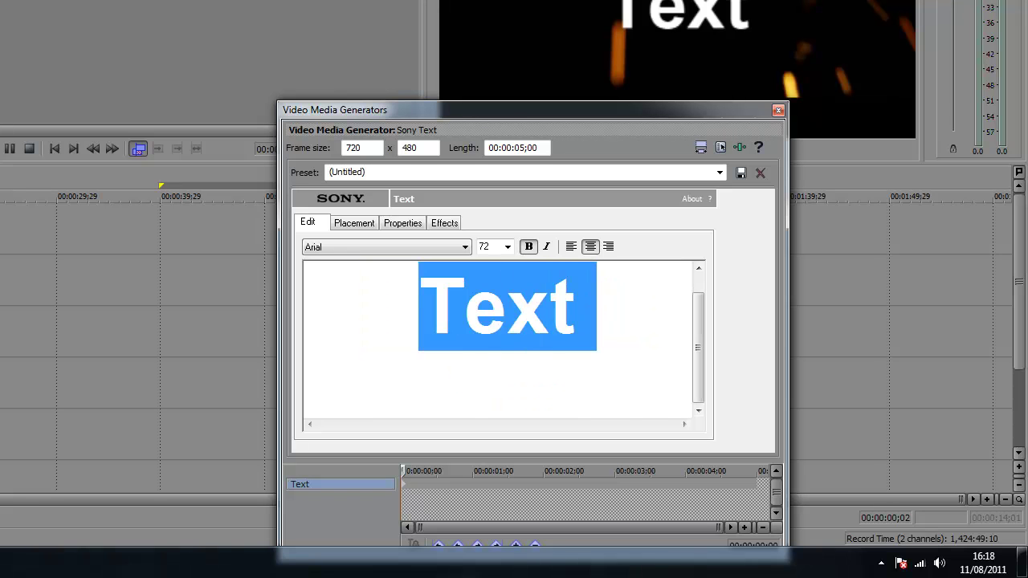
text(Mr PRoducti)
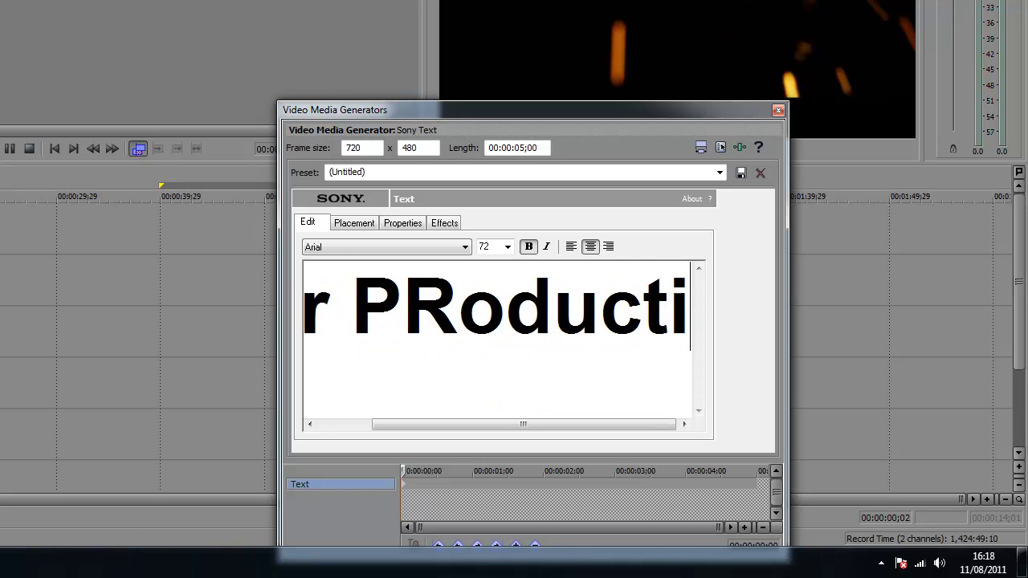
key(BackSpace)
key(BackSpace)
key(BackSpace)
key(BackSpace)
key(BackSpace)
key(BackSpace)
key(BackSpace)
text(r)
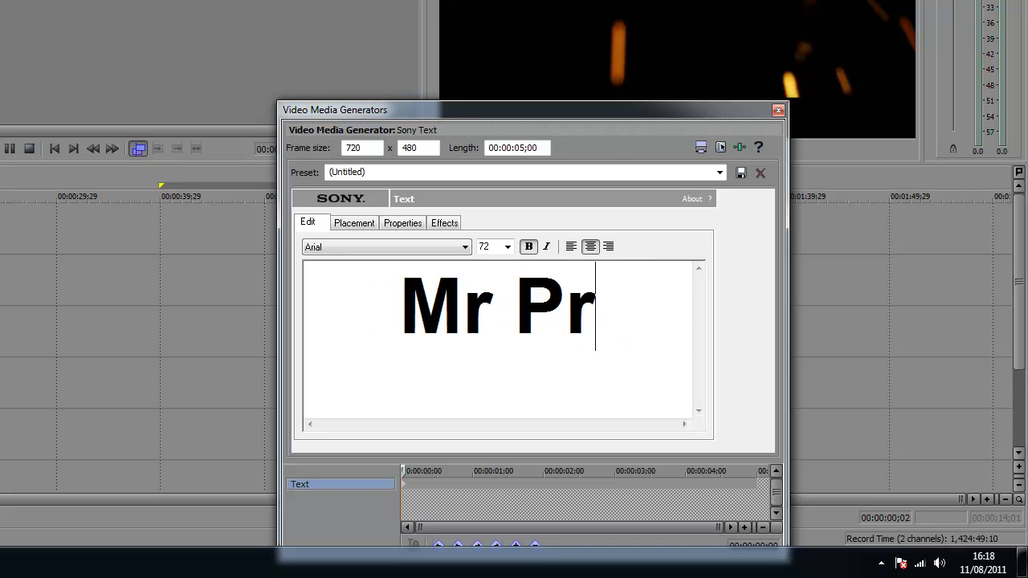
text(oductions)
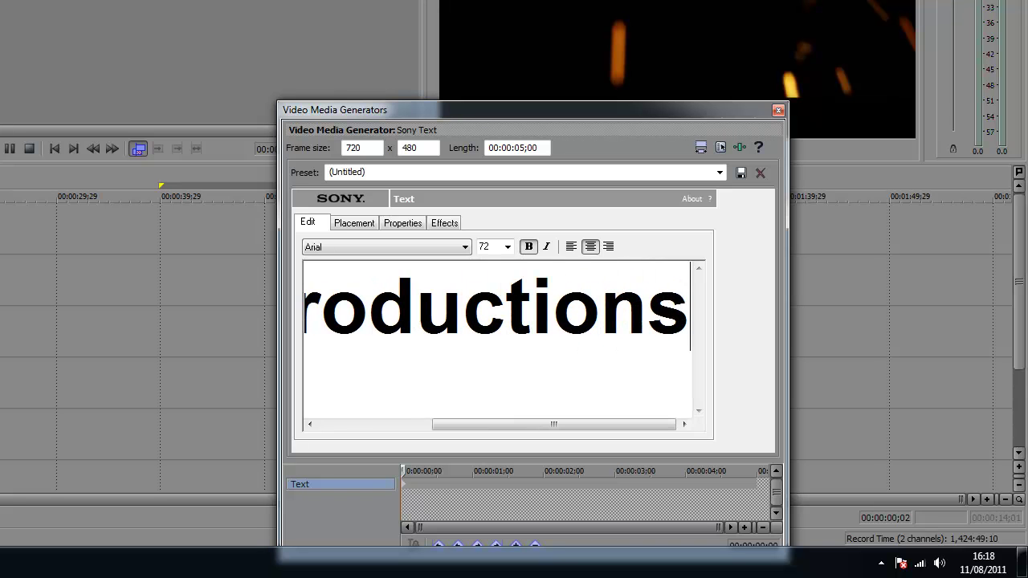
- Set the font size of the whole "Mr Productions" title to 36
key(ctrl+a)
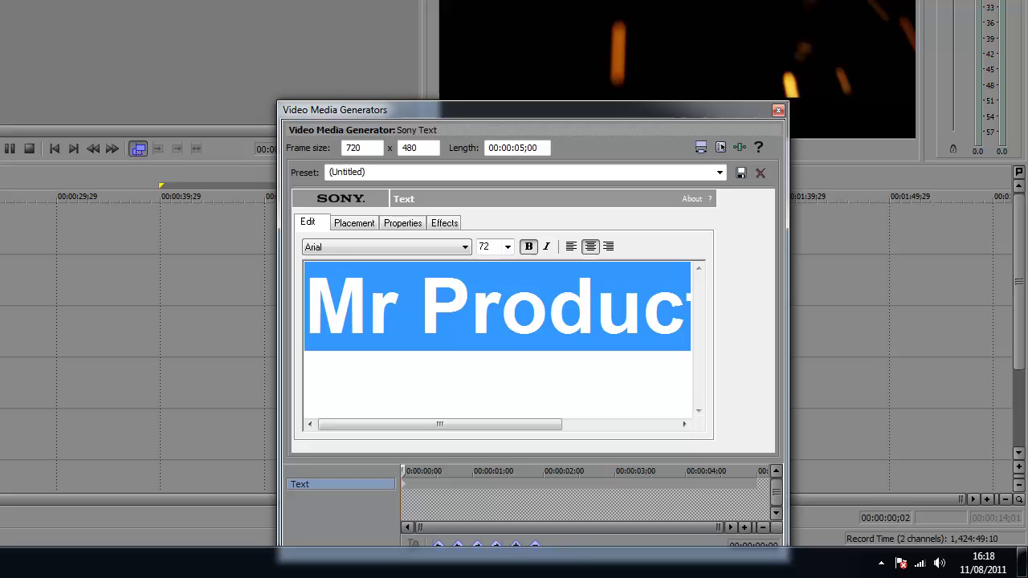
click(508, 246)
click(486, 397)
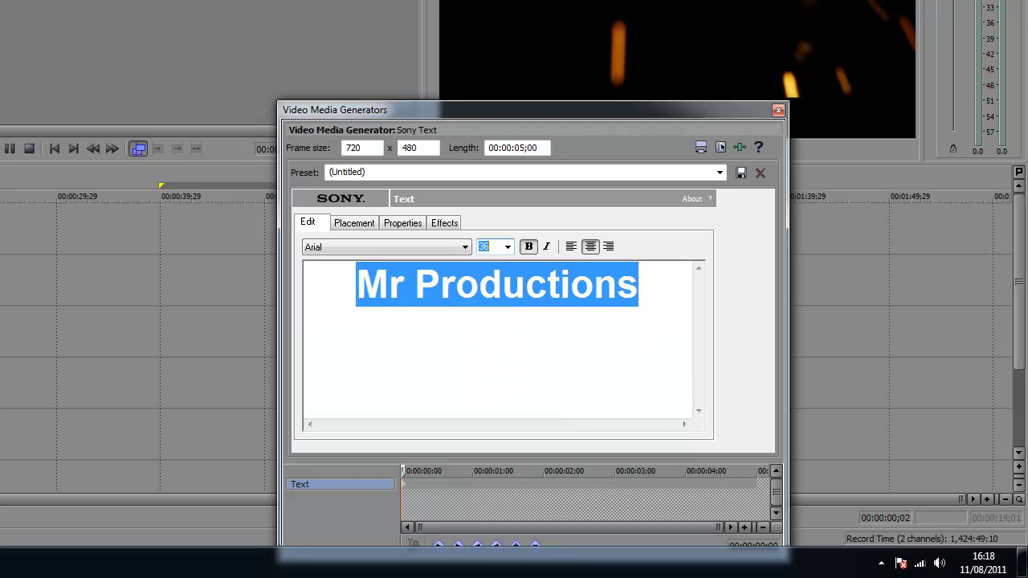
- Reposition the "Mr Productions" title freely to about X 0.099, Y -0.018 and close the text generator
click(354, 223)
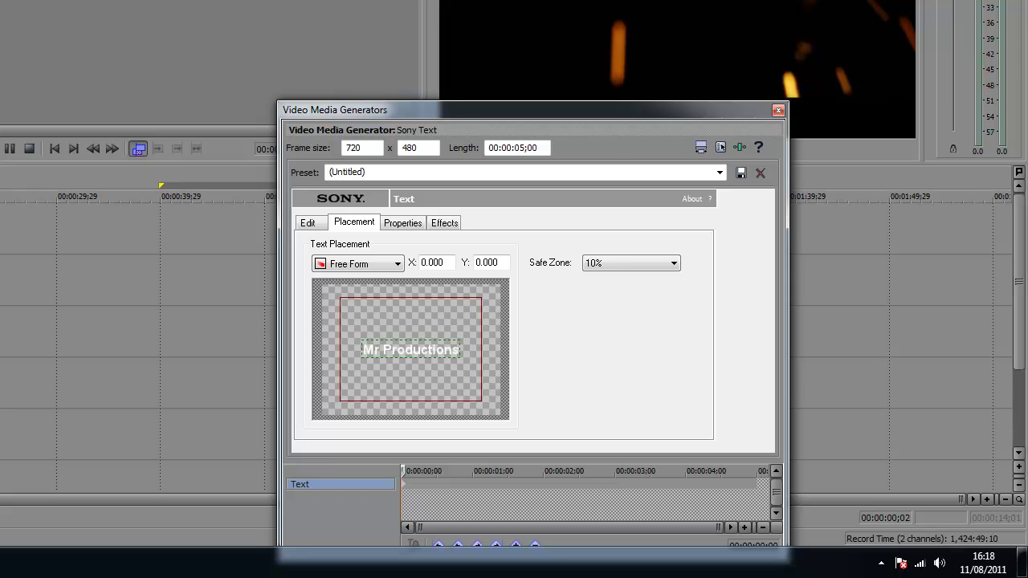
mouse_move(410, 350)
mouse_down()
mouse_move(430, 322)
mouse_move(412, 340)
mouse_move(419, 347)
mouse_up()
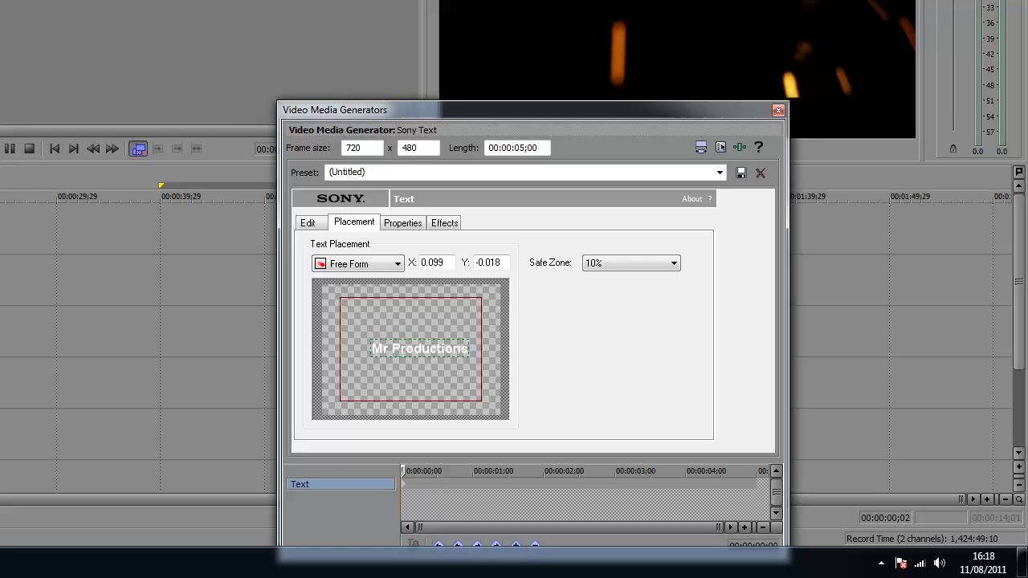
click(779, 110)
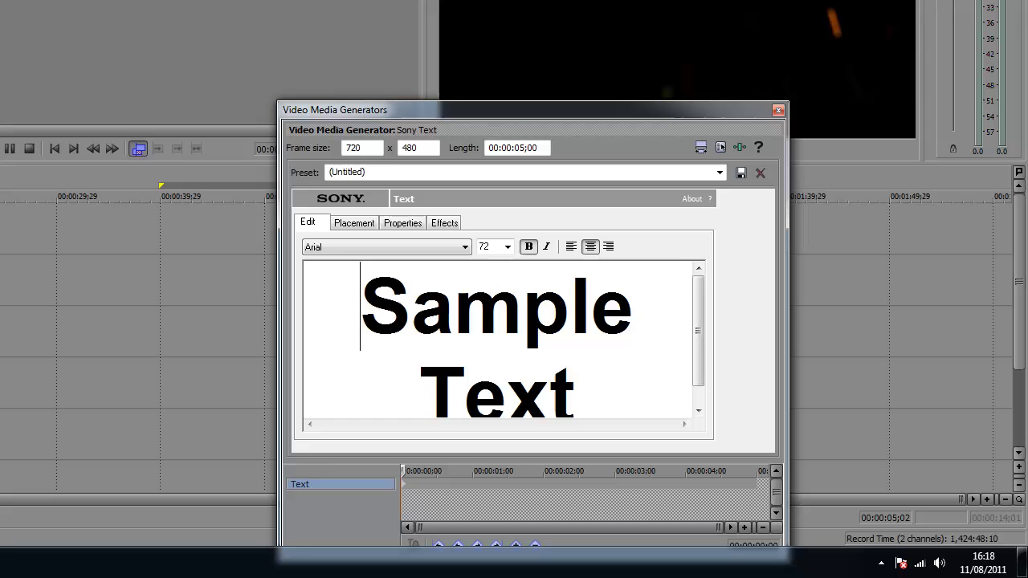
- Replace the sample text in the second Sony Text generator with "Presents"
key(ctrl+a)
text(PRese)
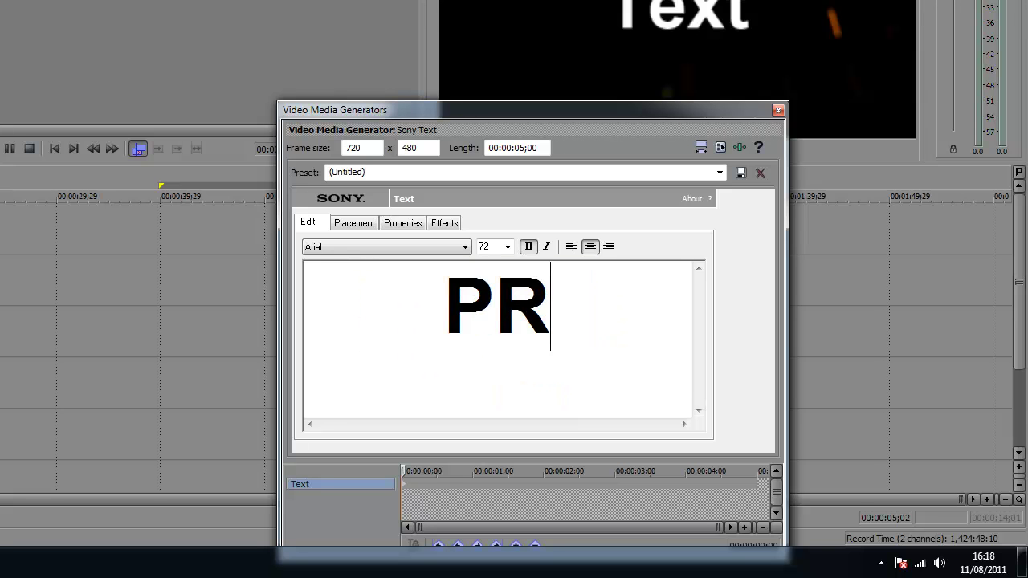
key(BackSpace)
key(BackSpace)
key(BackSpace)
key(BackSpace)
text(resents)
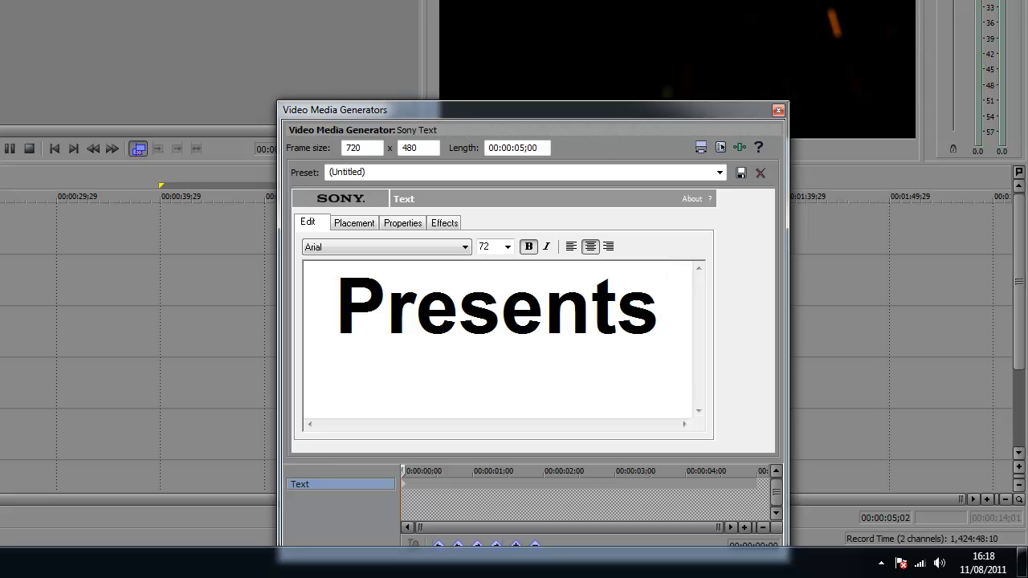
- Set the font size of the whole "Presents" title to 26
key(ctrl+a)
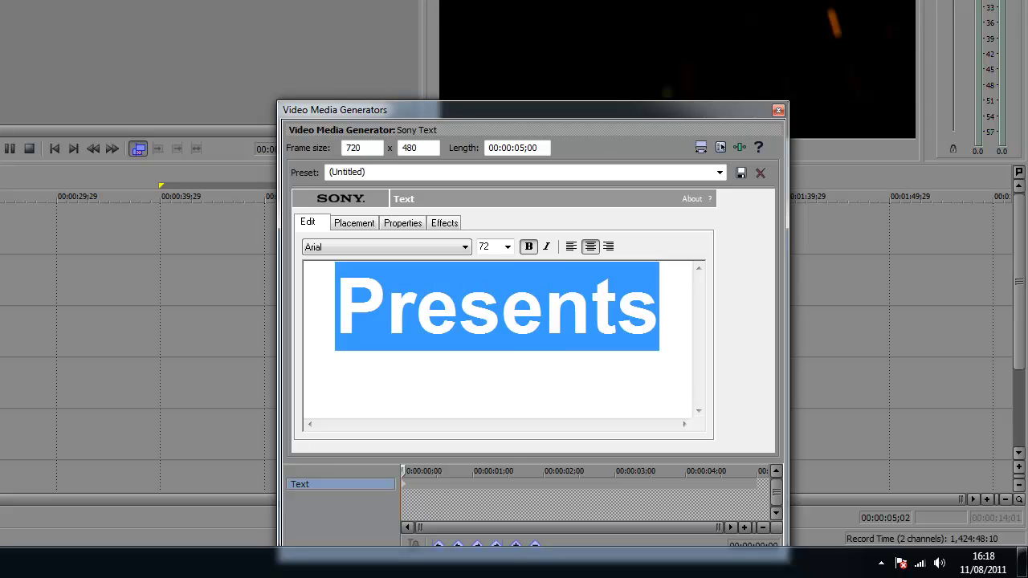
click(507, 246)
click(485, 366)
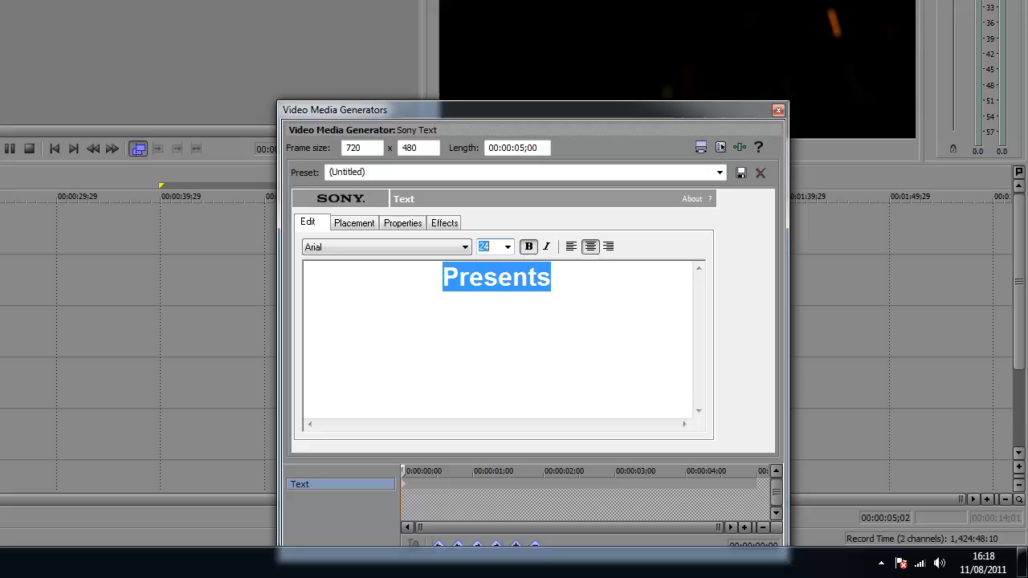
click(507, 247)
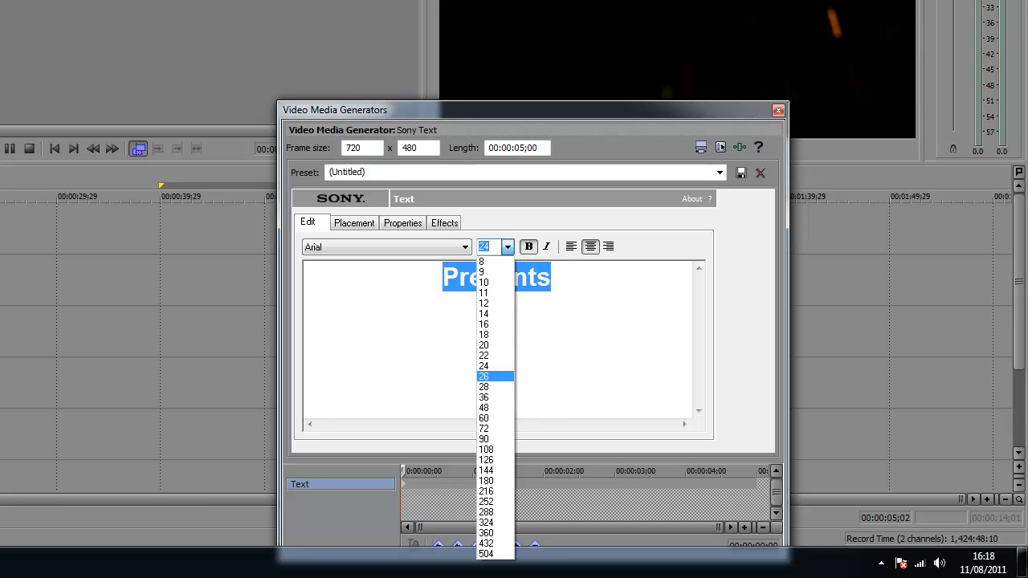
click(486, 377)
click(558, 279)
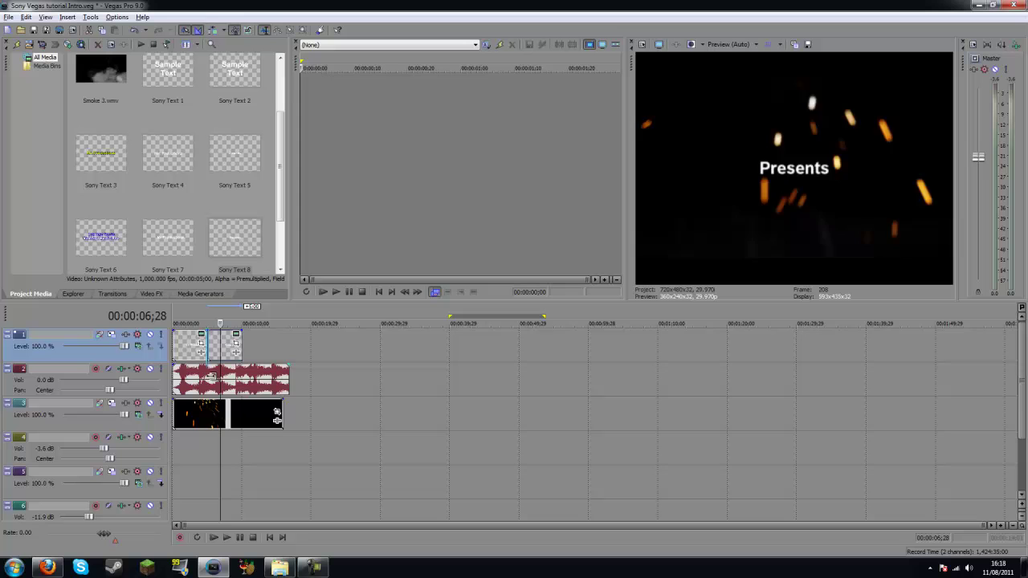
- Extend the start of the "Presents" title back over the "Mr Productions" title to crossfade them for about 1;21
drag(208, 345, 193, 345)
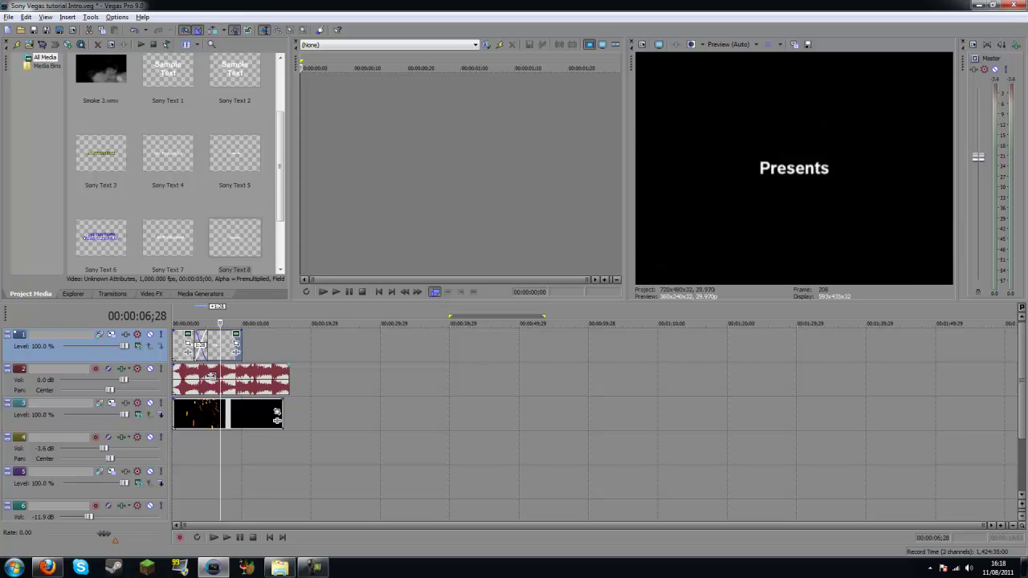
click(212, 379)
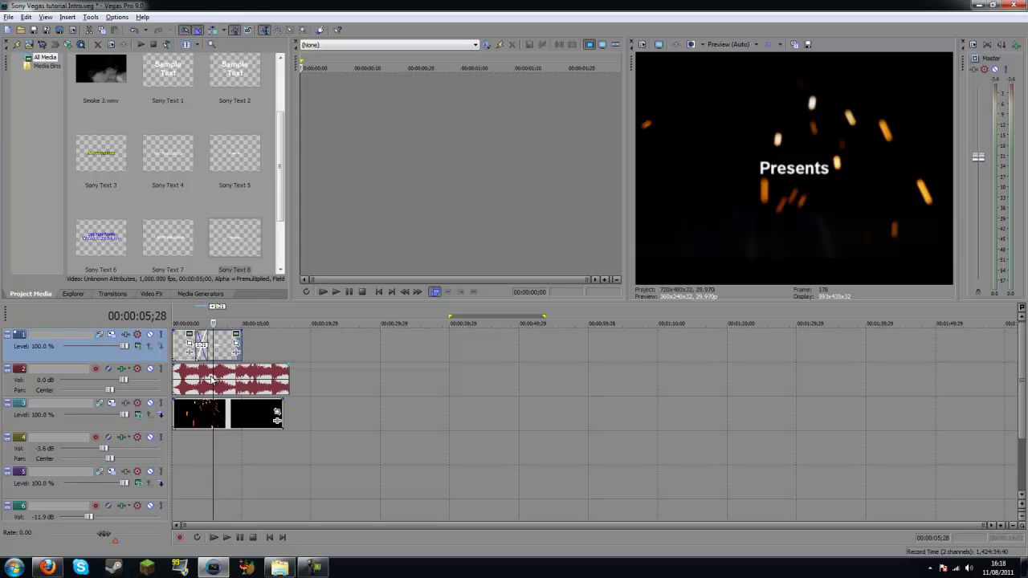
right_click(213, 344)
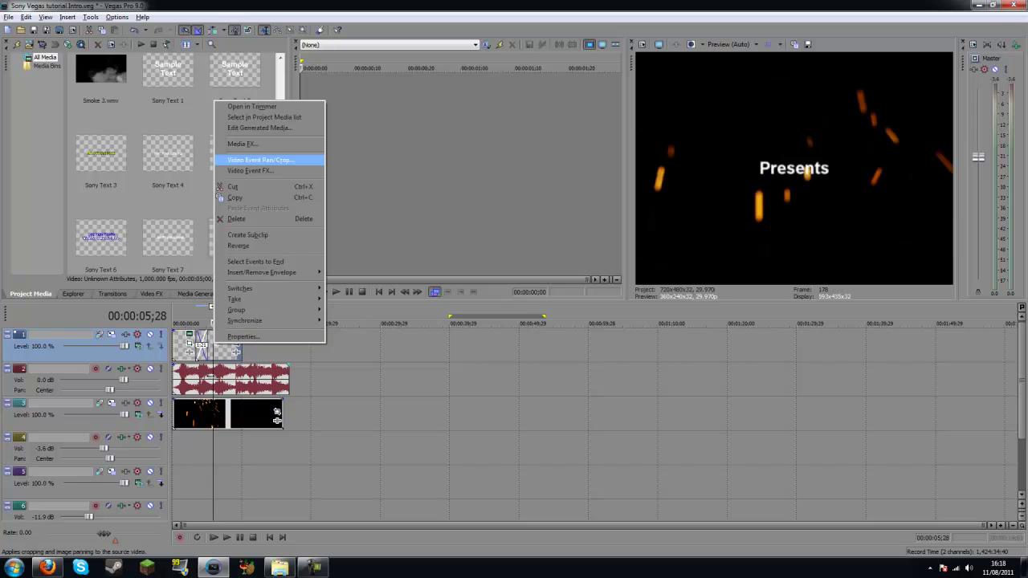
click(249, 170)
key(Escape)
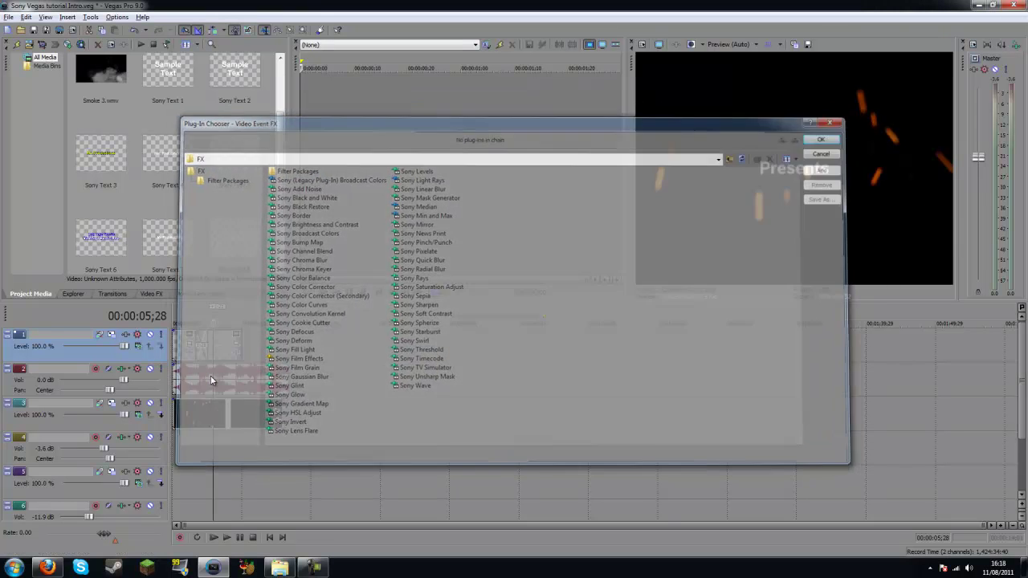
- Reposition the "Presents" title freely to about X 0.315, Y 0.485 and close the text generator
right_click(222, 336)
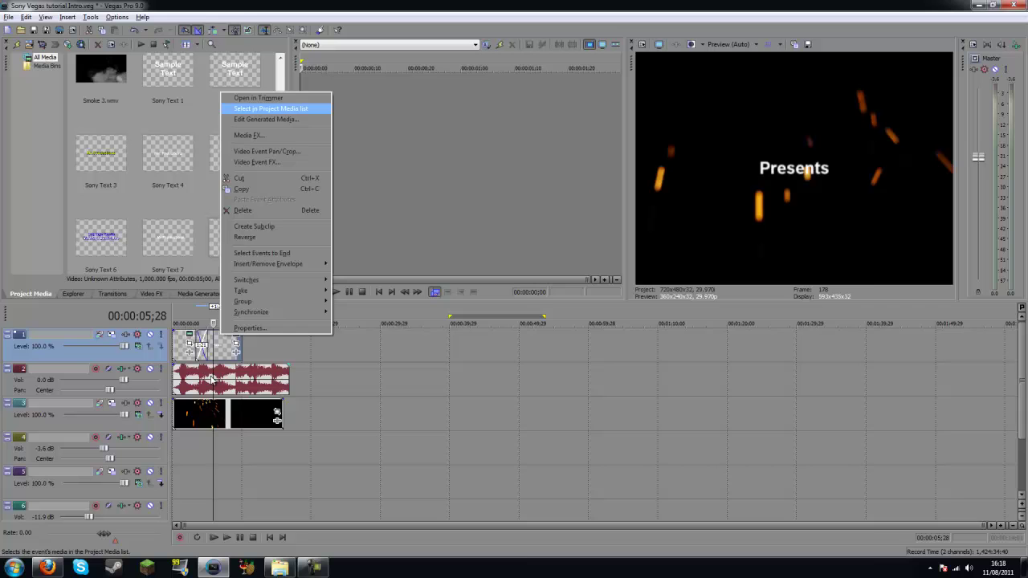
click(261, 119)
click(578, 341)
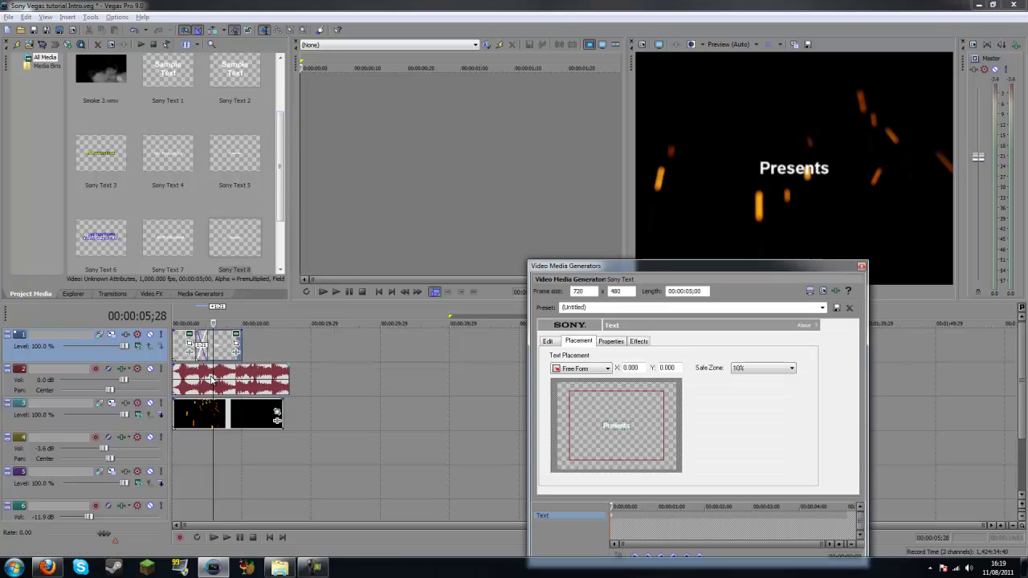
drag(617, 425, 635, 447)
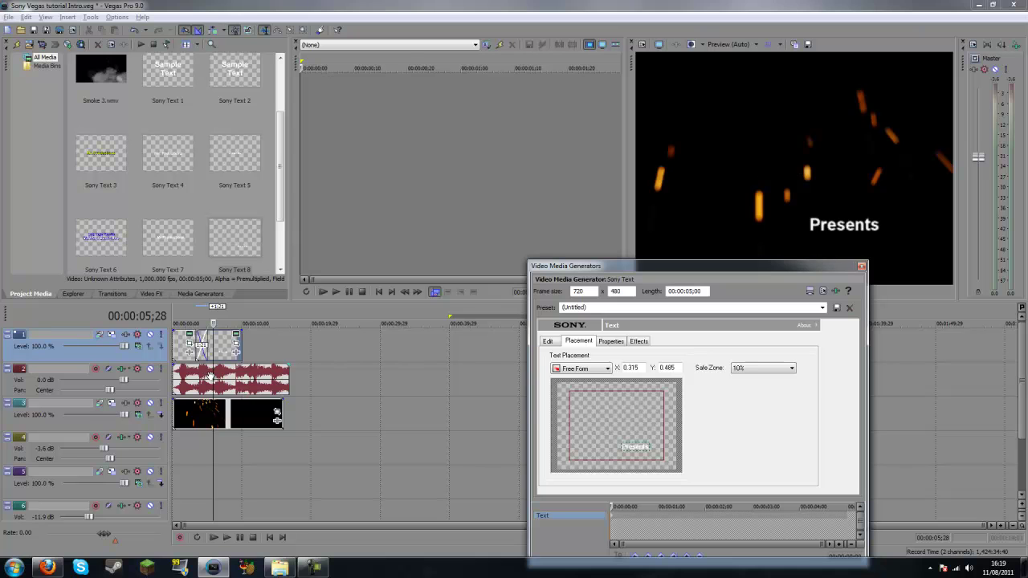
key(Escape)
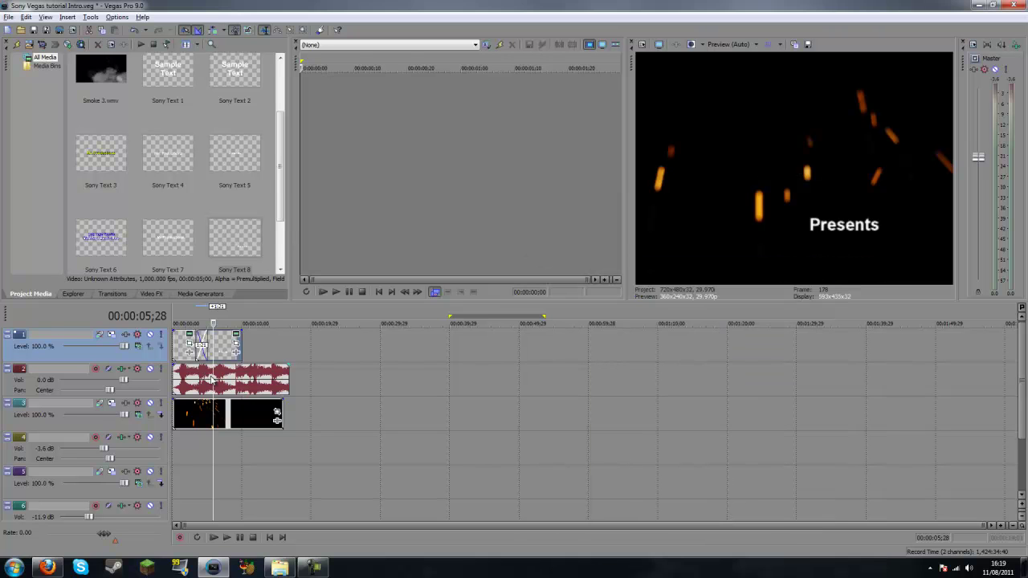
- Trim the "Presents" title and the sparks clip to end together at about 7 seconds, and shorten the music to about 15 seconds
key(ctrl+Home)
key(space)
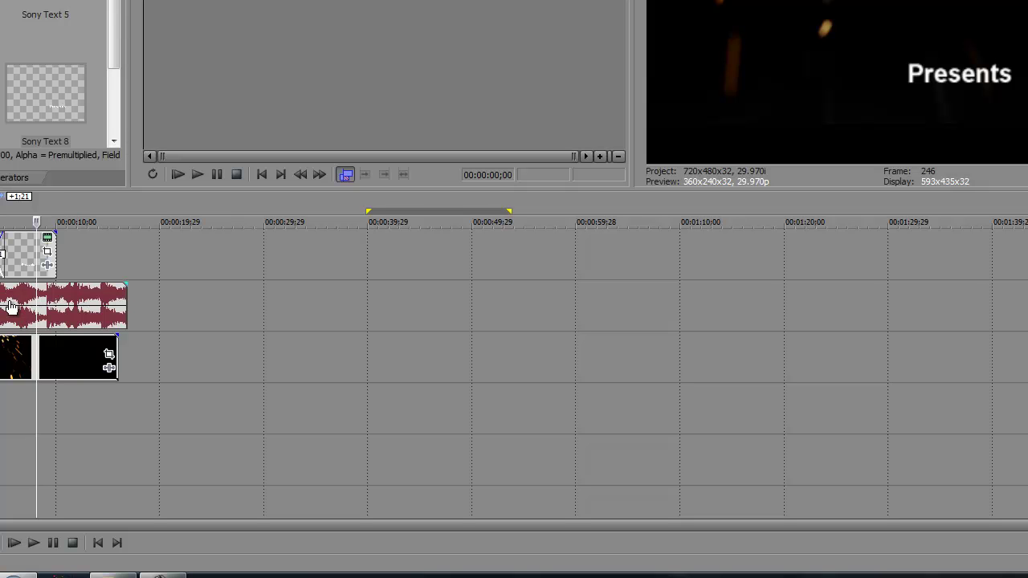
drag(57, 257, 26, 257)
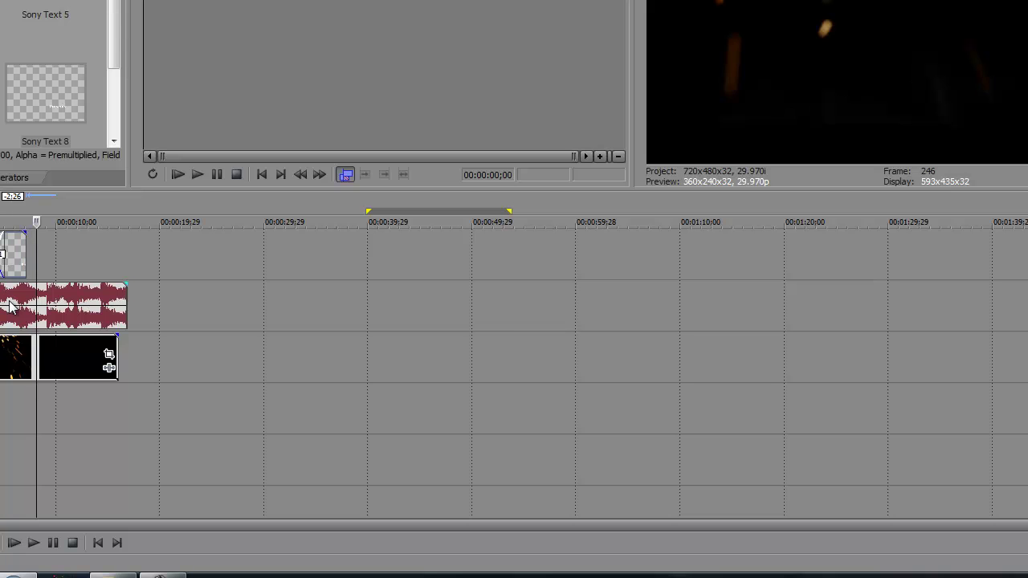
drag(127, 302, 92, 305)
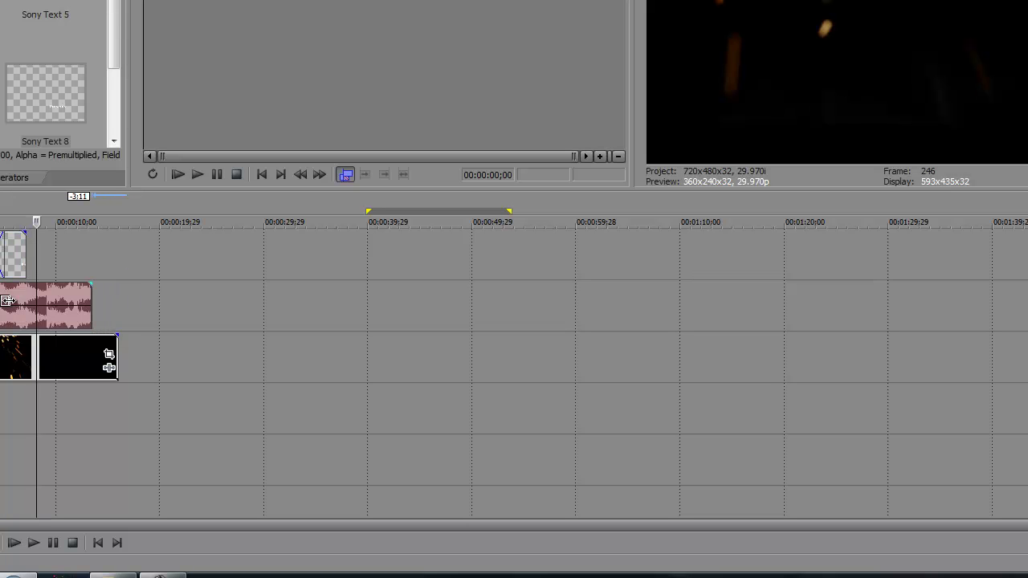
drag(118, 357, 26, 357)
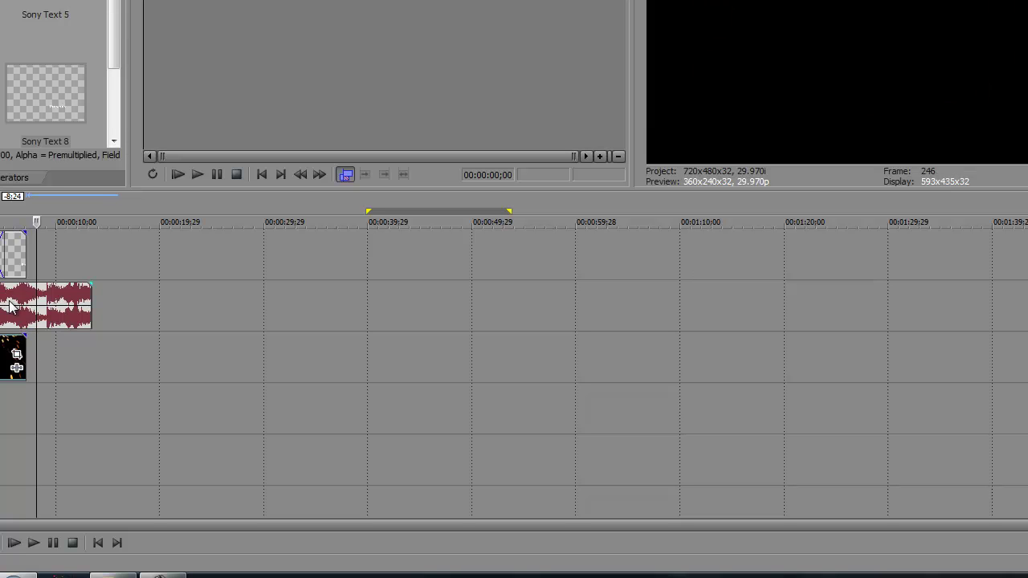
drag(92, 302, 110, 302)
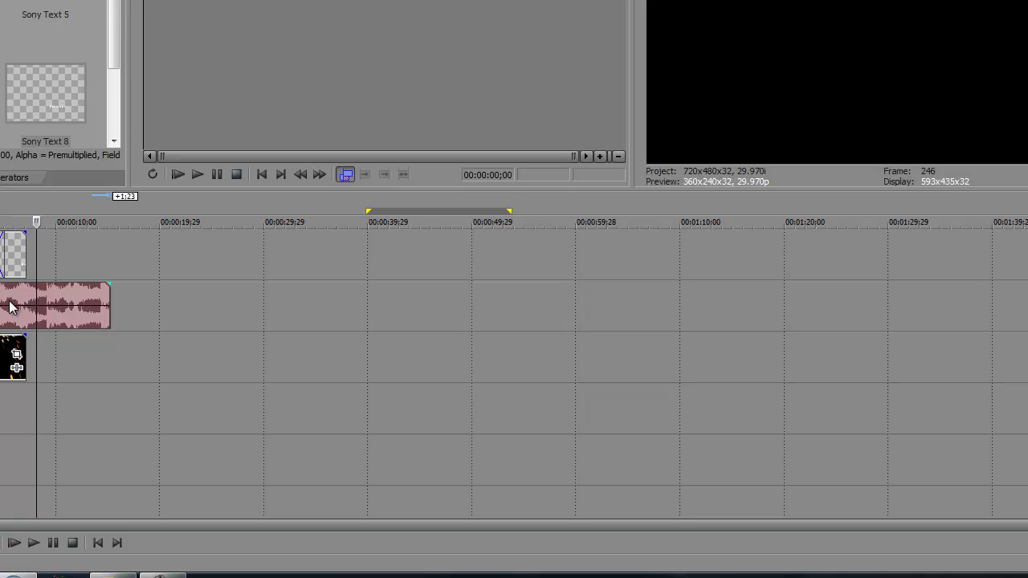
- Add Lens Flare 1 from the Element IPT [6] folder to the video track directly after the sparks clip
key(space)
key(space)
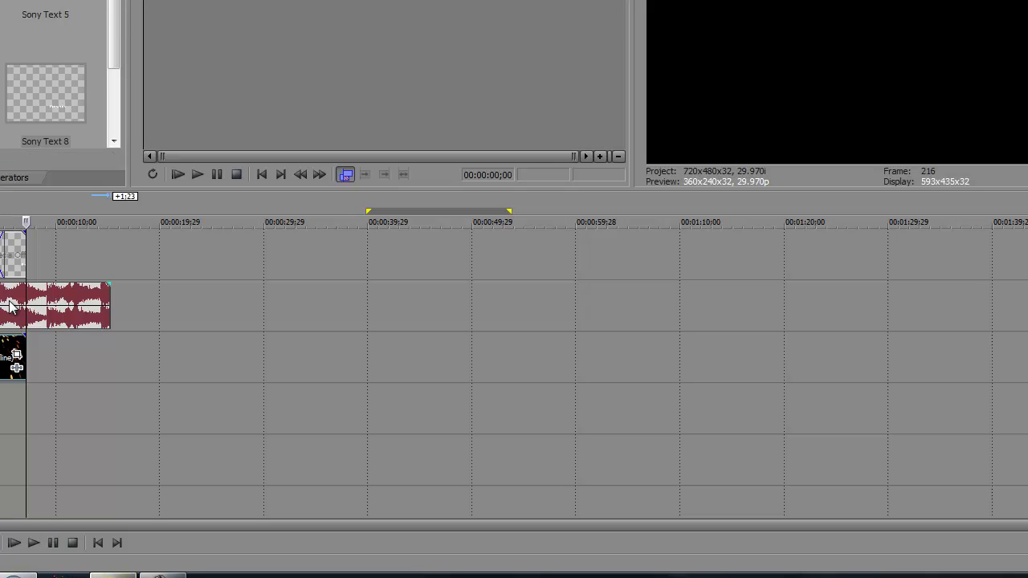
click(112, 575)
scroll(759, 230, down, 2)
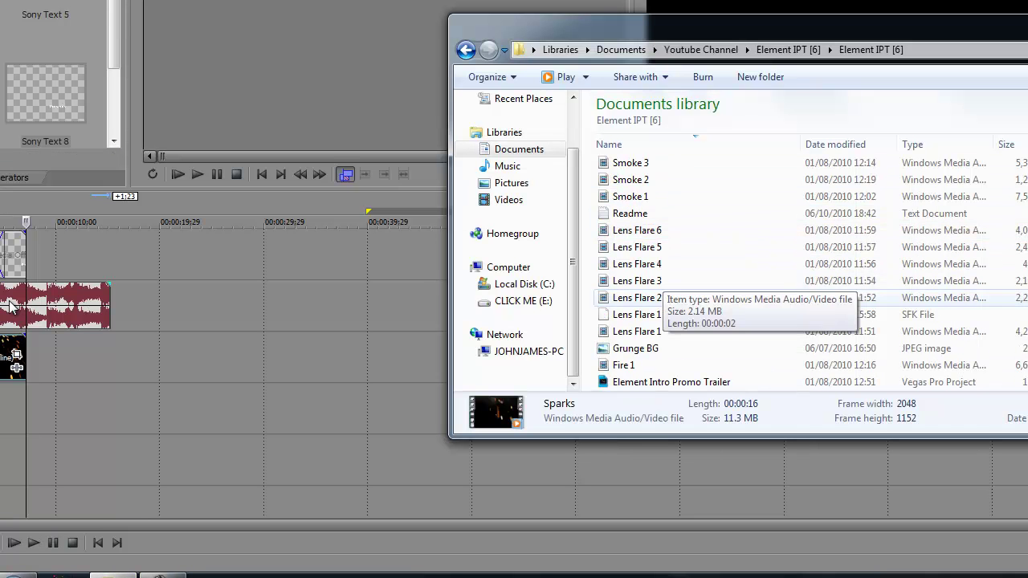
drag(674, 326, 583, 348)
click(670, 330)
drag(670, 330, 29, 358)
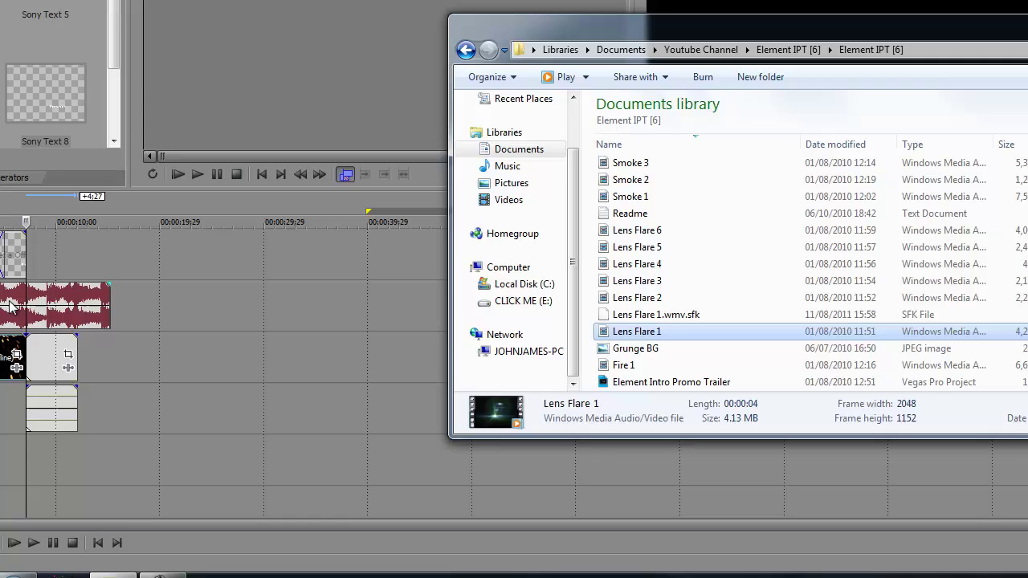
- Delete the lens flare clip's audio and extend its video by about 3;04 to the end of the music
click(11, 305)
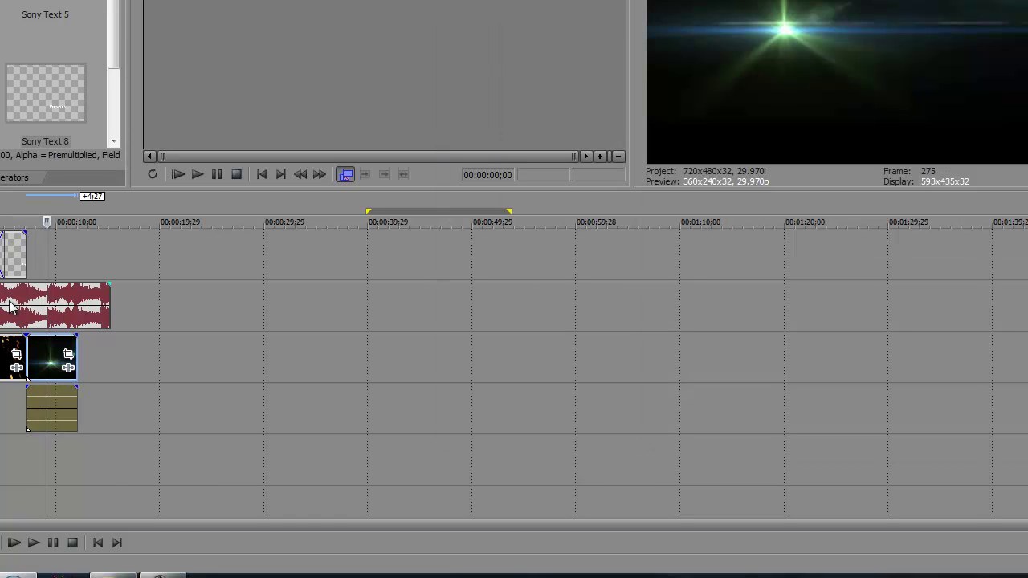
key(Page_Up)
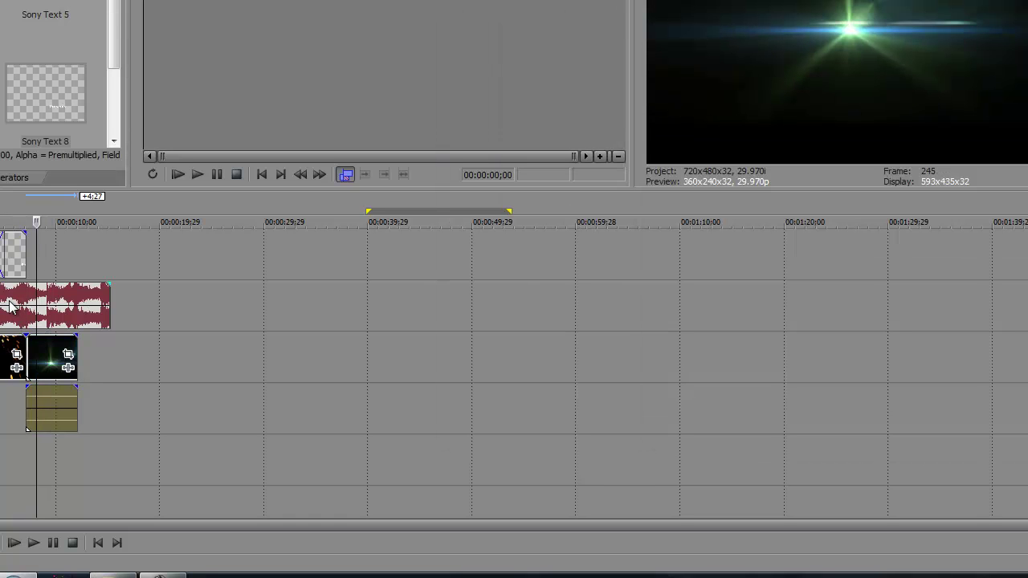
key(Delete)
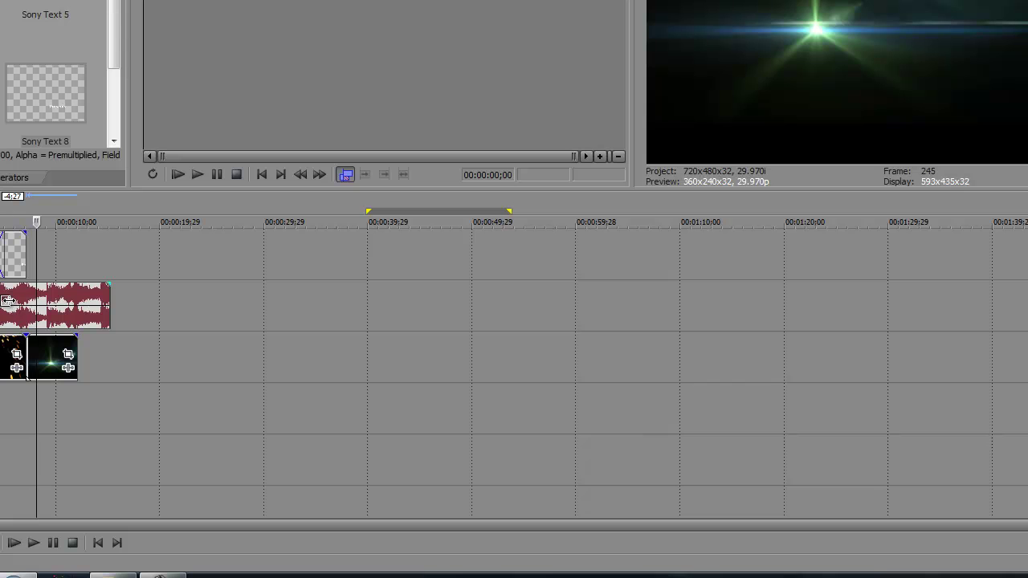
drag(77, 358, 111, 357)
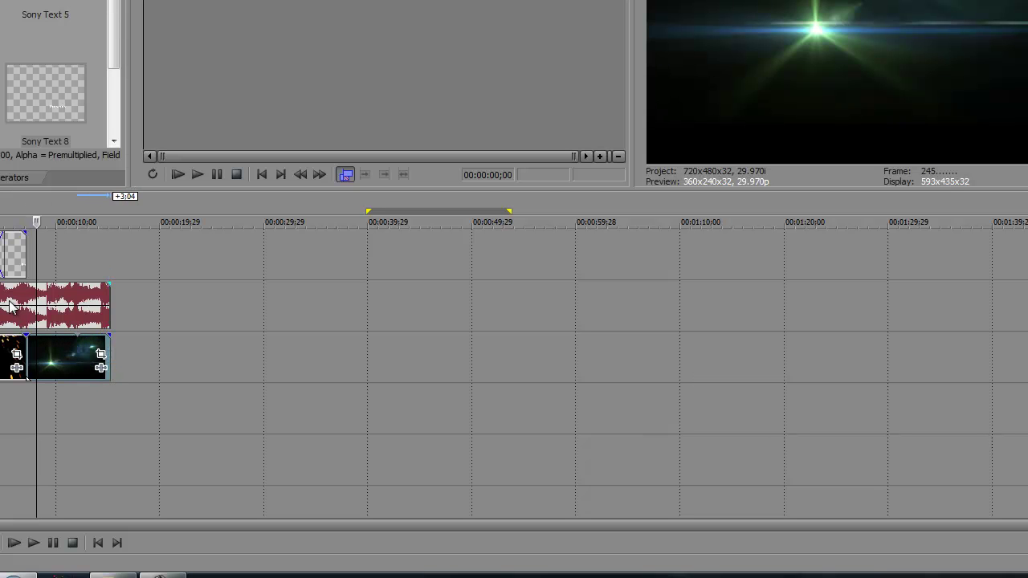
- Insert a new text event on the title track at the start of the lens flare clip
key(bracketleft)
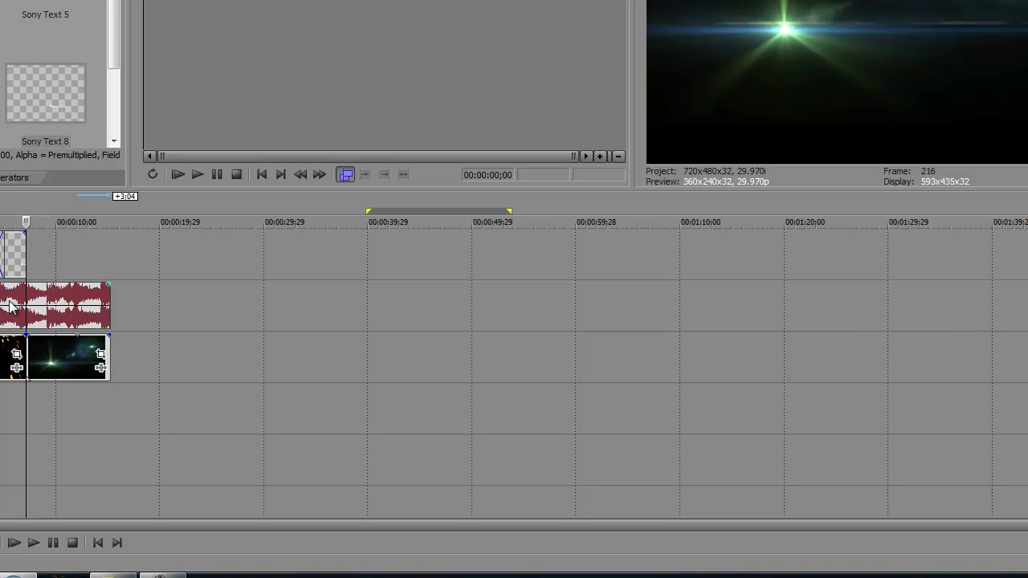
key(alt+i)
key(t)
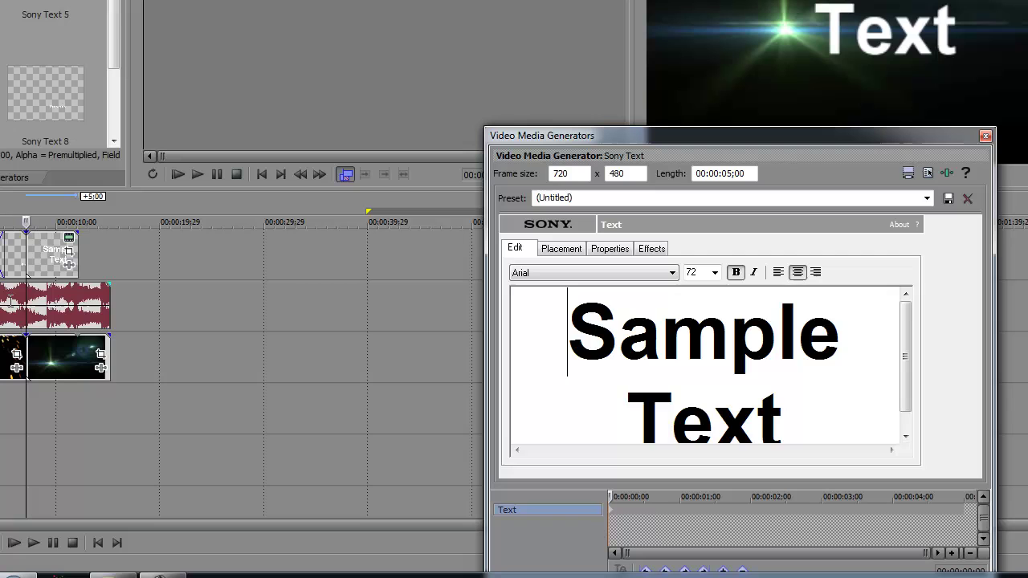
- Replace the new event's sample text with "Sony Vegas" and "Intro Example" on two separate lines
drag(569, 334, 757, 406)
drag(757, 353, 803, 353)
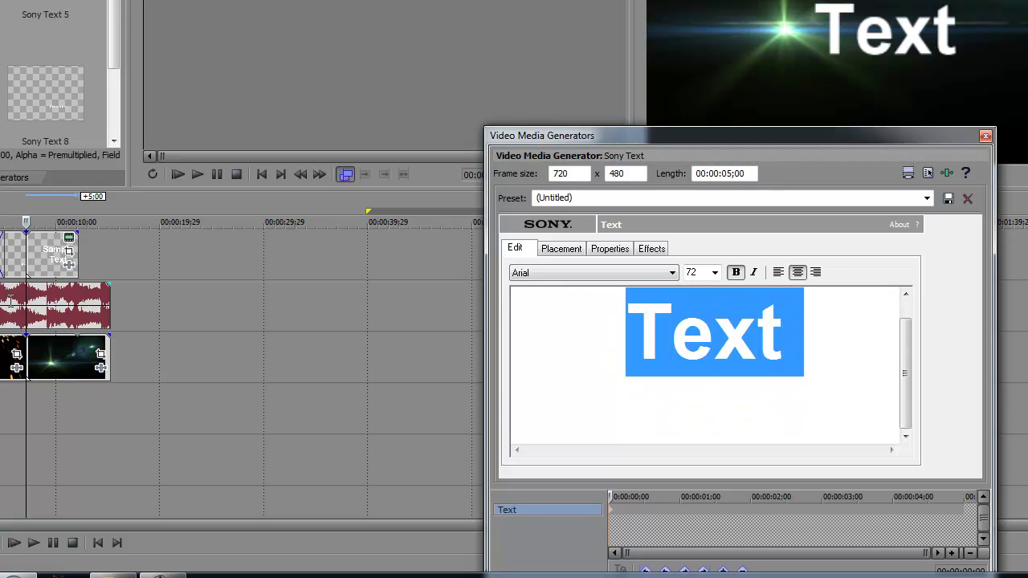
text(Sony Vegas)
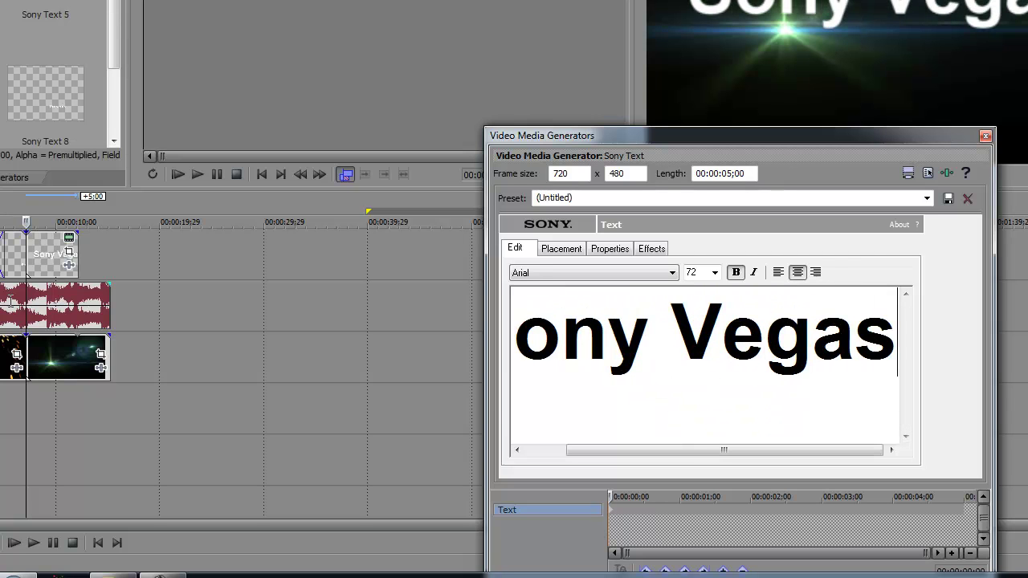
text( Introduc)
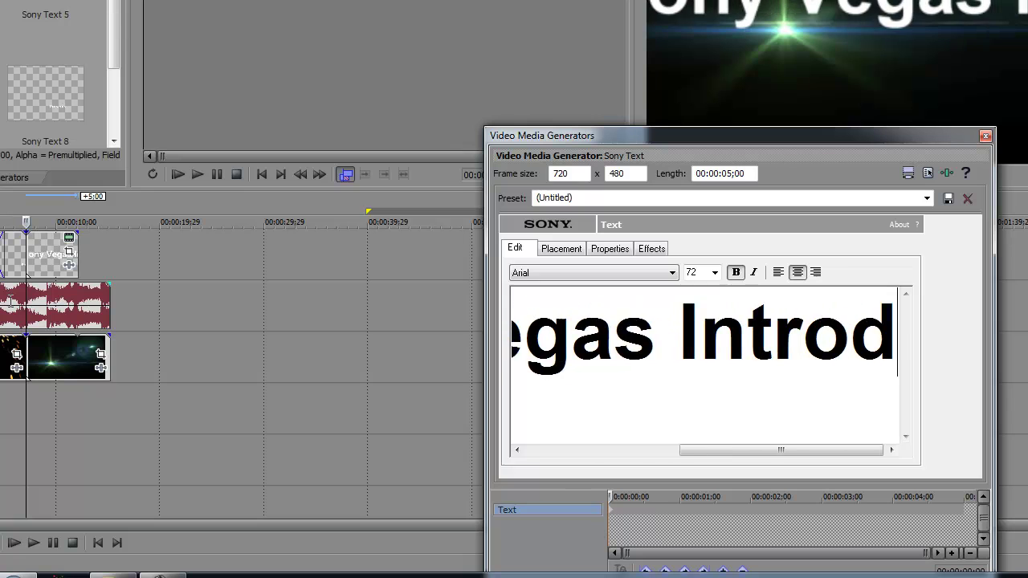
key(BackSpace)
key(BackSpace)
key(BackSpace)
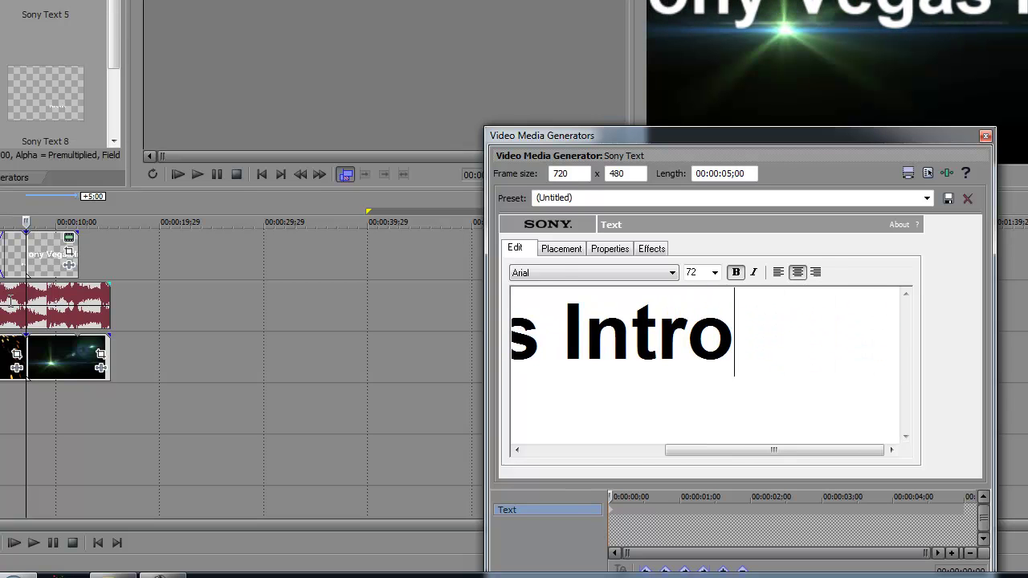
text(Example)
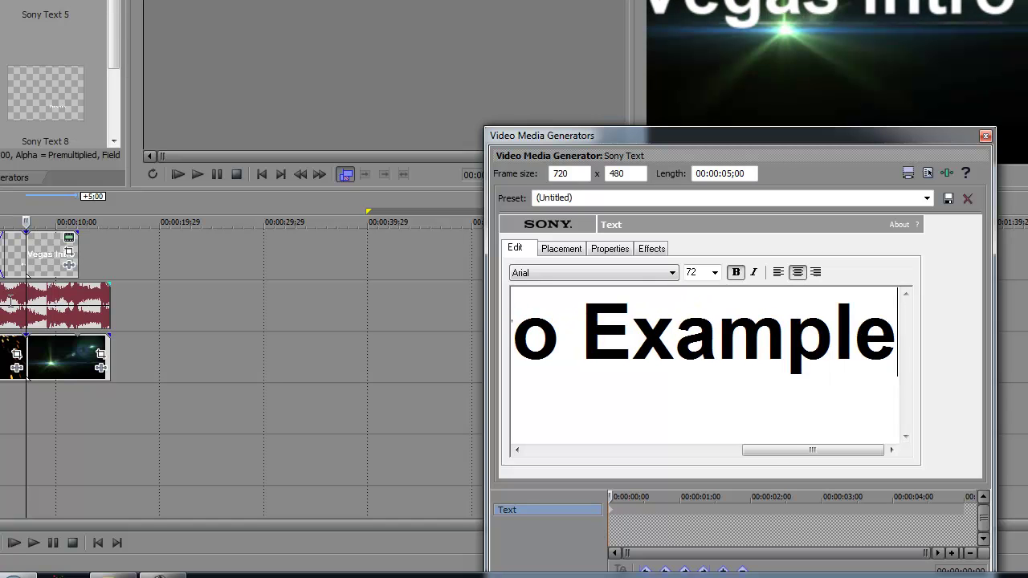
drag(813, 450, 756, 450)
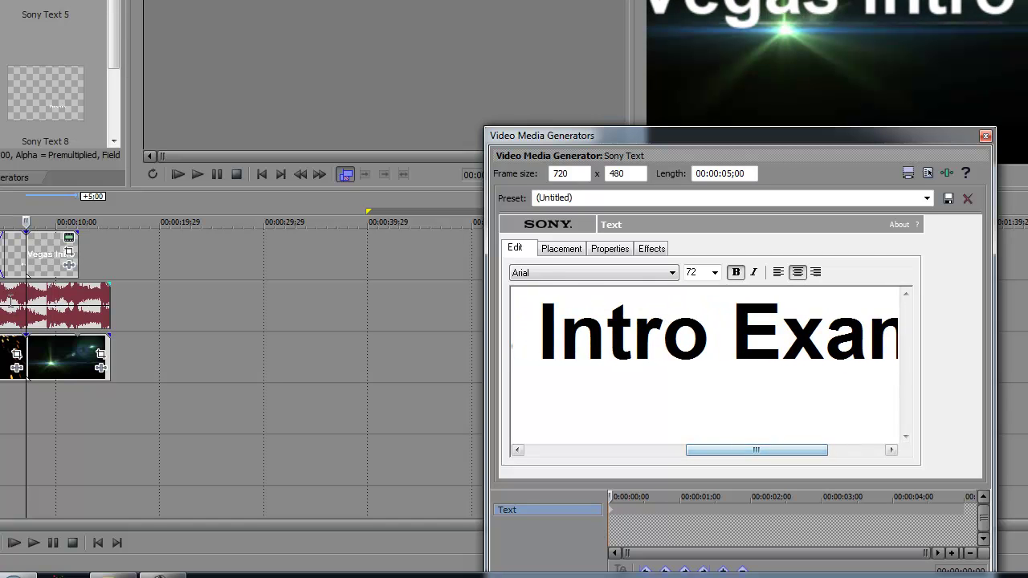
click(537, 334)
key(Return)
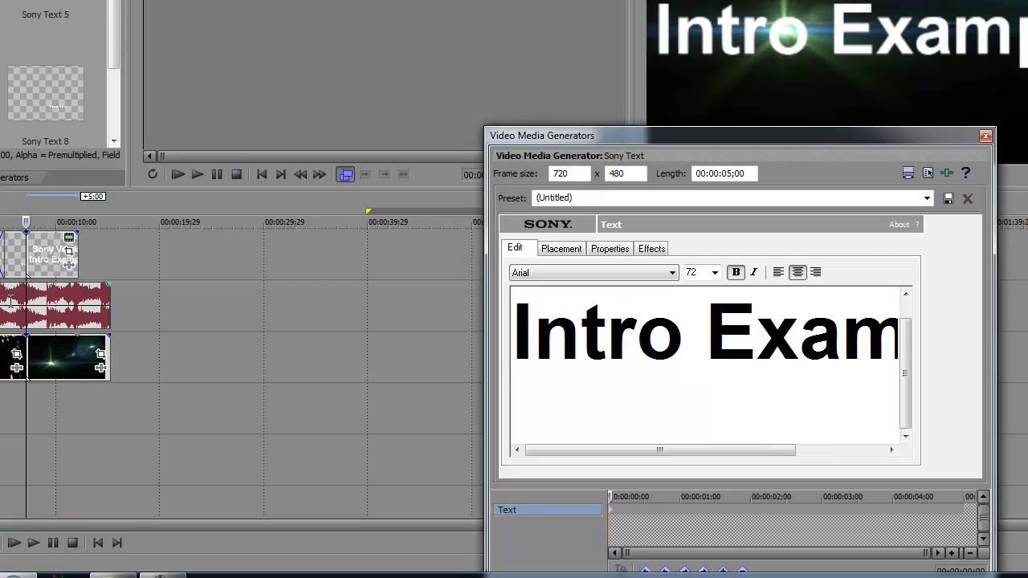
- Set the font size of the whole "Sony Vegas Intro Example" title to 36
scroll(704, 365, up, 1)
key(ctrl+a)
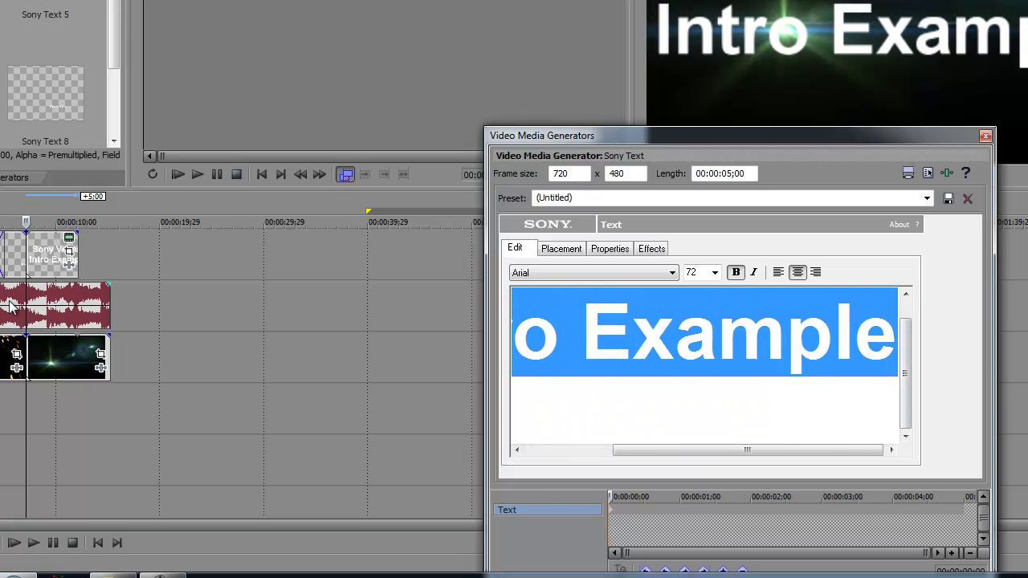
click(715, 273)
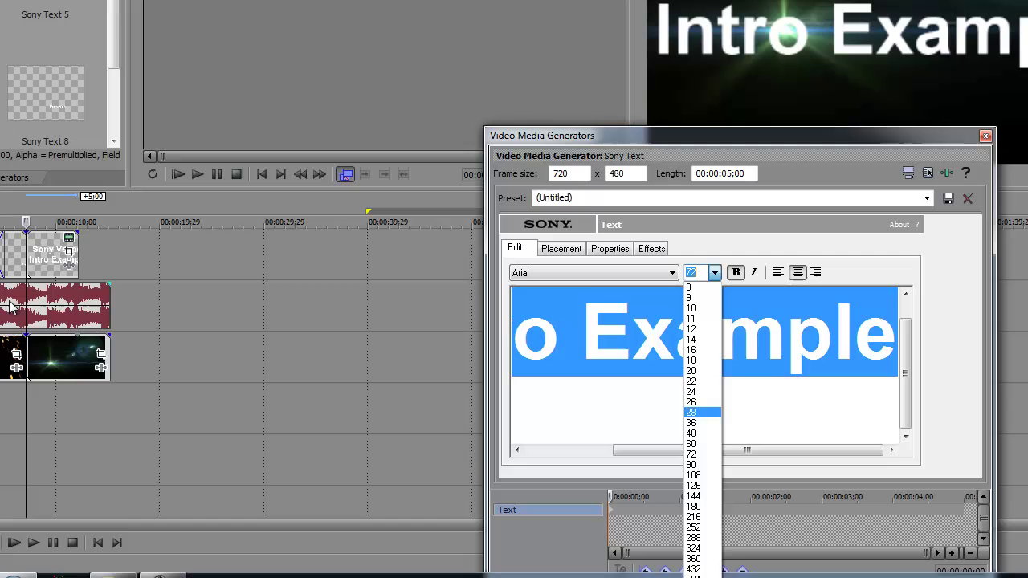
click(702, 424)
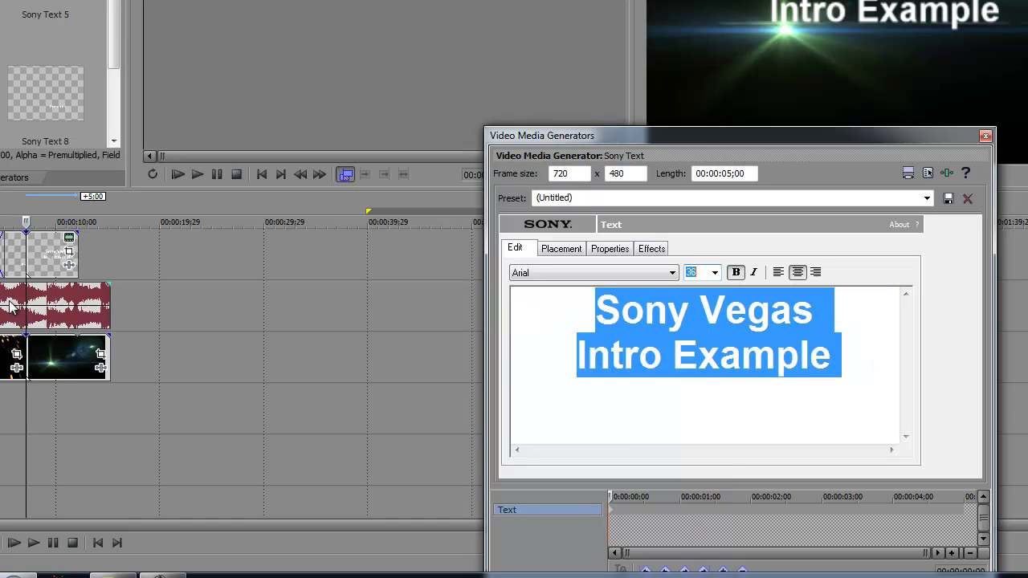
- Add a purple outline to the "Sony Vegas Intro Example" title text
click(610, 249)
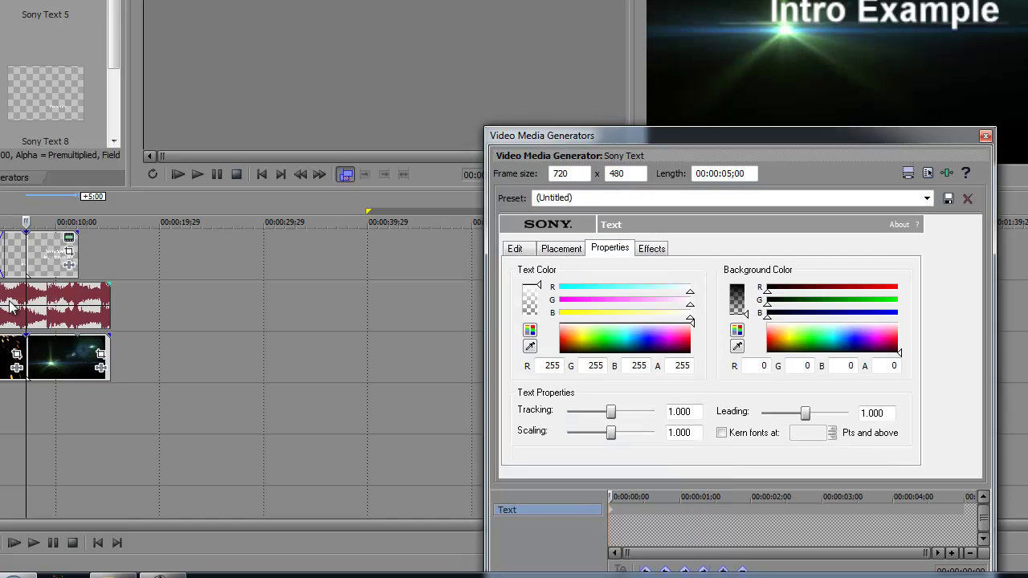
key(ctrl+Tab)
click(523, 285)
click(684, 284)
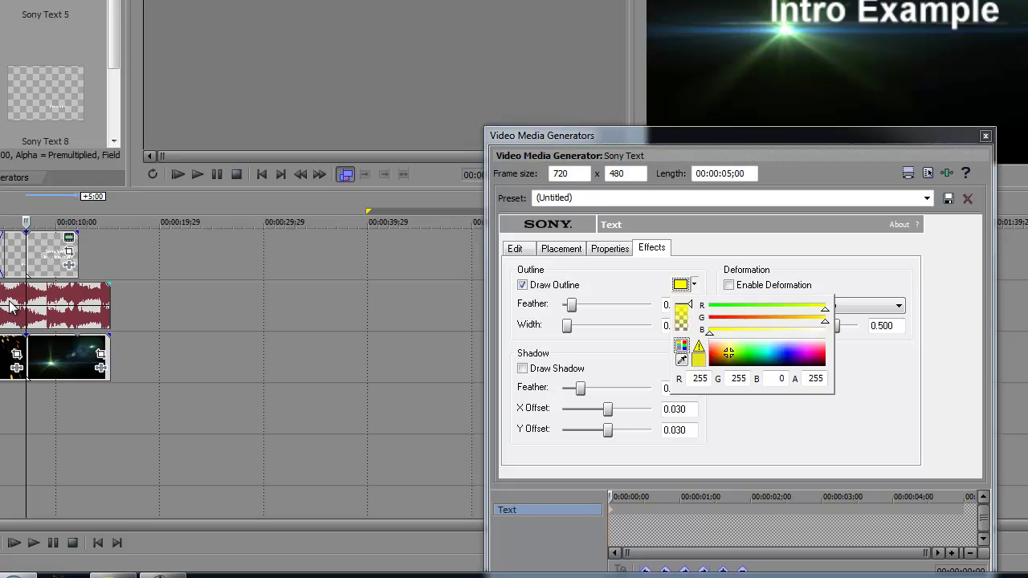
drag(741, 355, 803, 355)
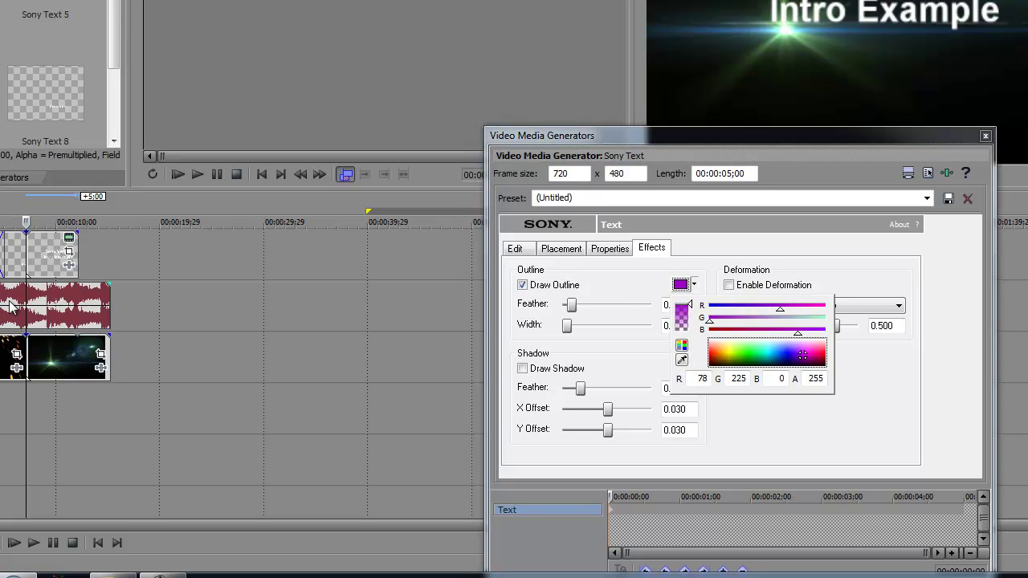
key(Return)
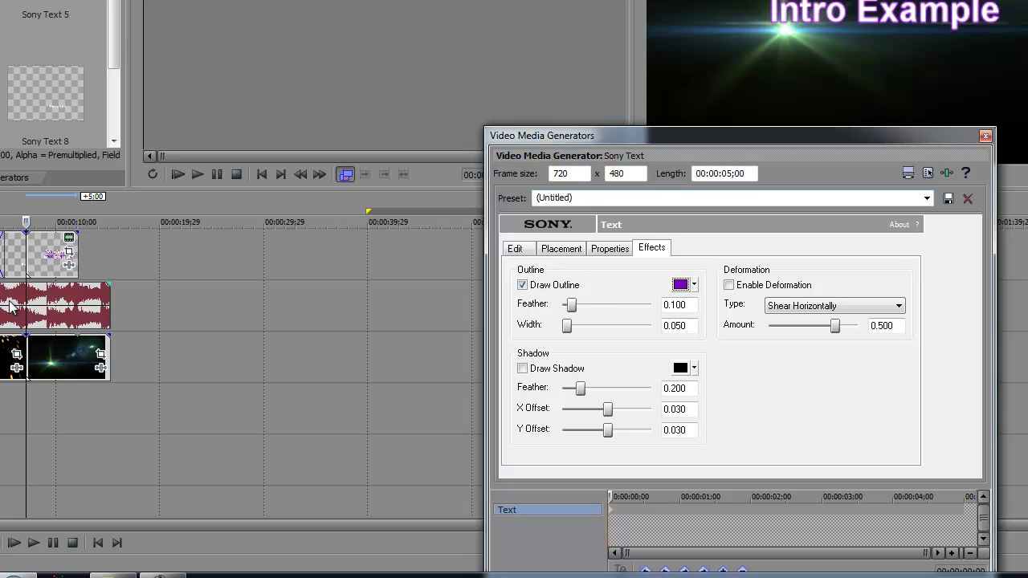
- Position the title free-form at about X -0.036, Y -0.043 and close its text settings
click(515, 249)
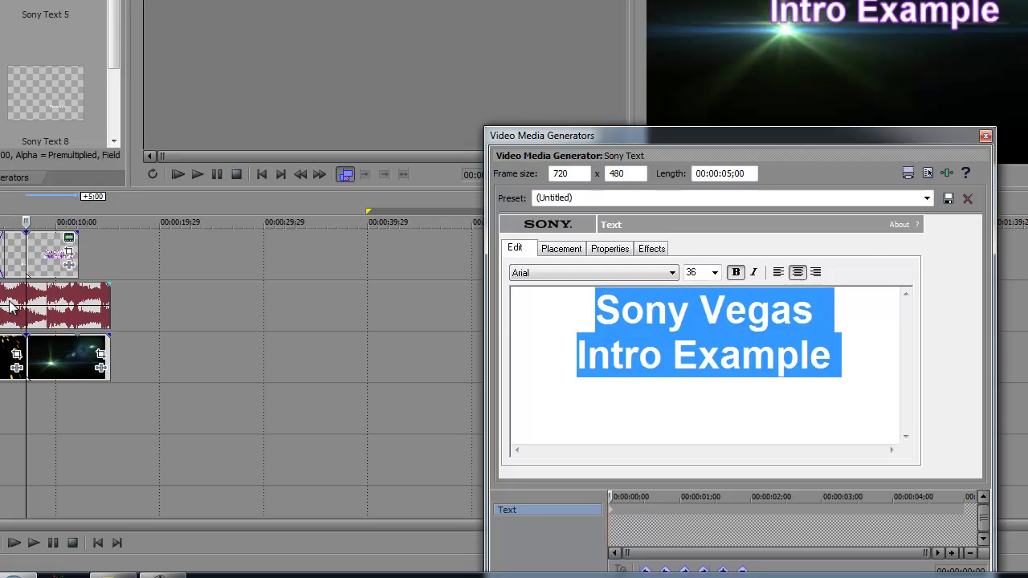
click(560, 249)
drag(619, 375, 615, 372)
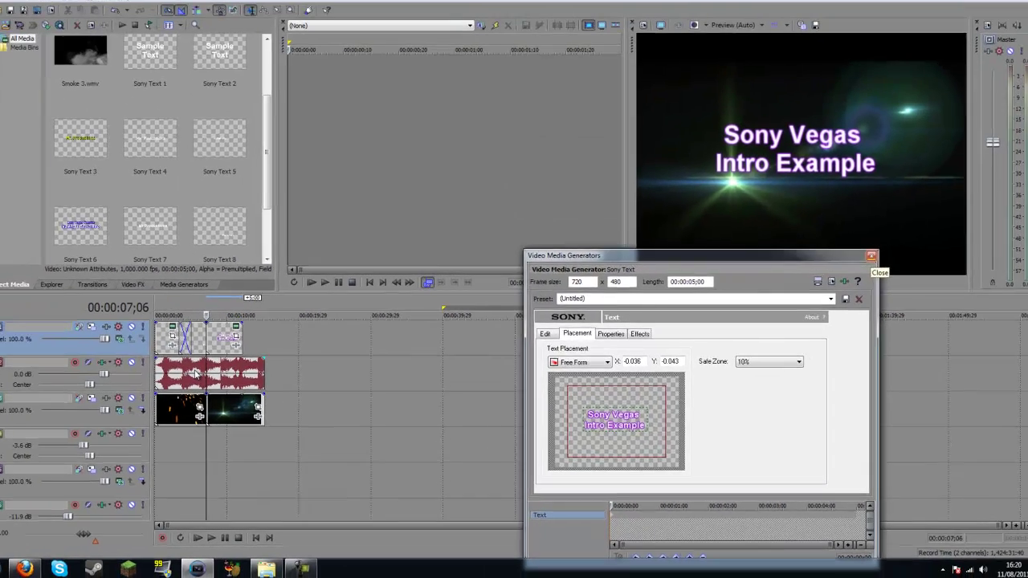
click(986, 136)
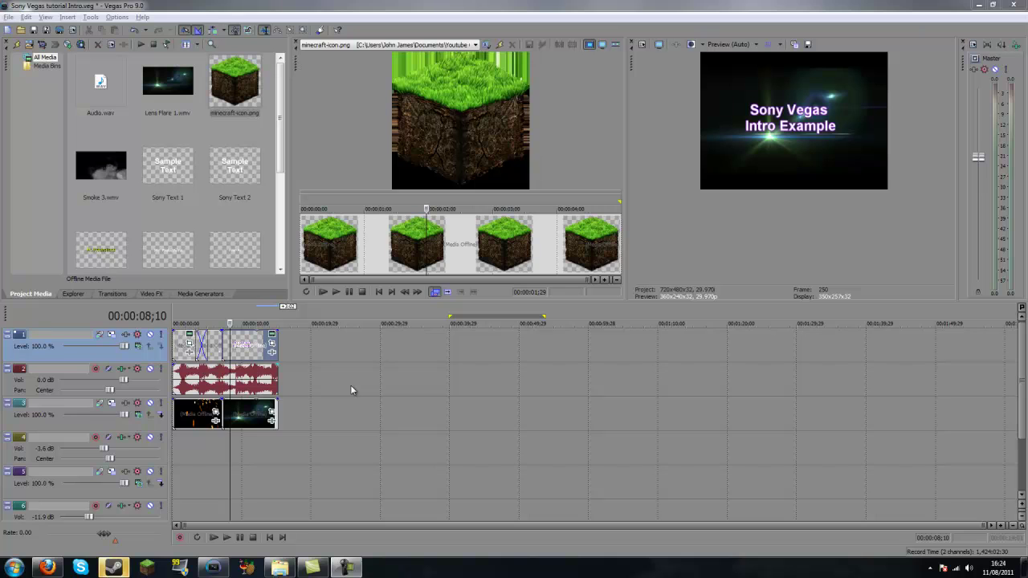
- Switch to Windows Explorer, view the minecraft-icon image in the Youtube Channel "Pictures used" folder, and close both windows
click(246, 411)
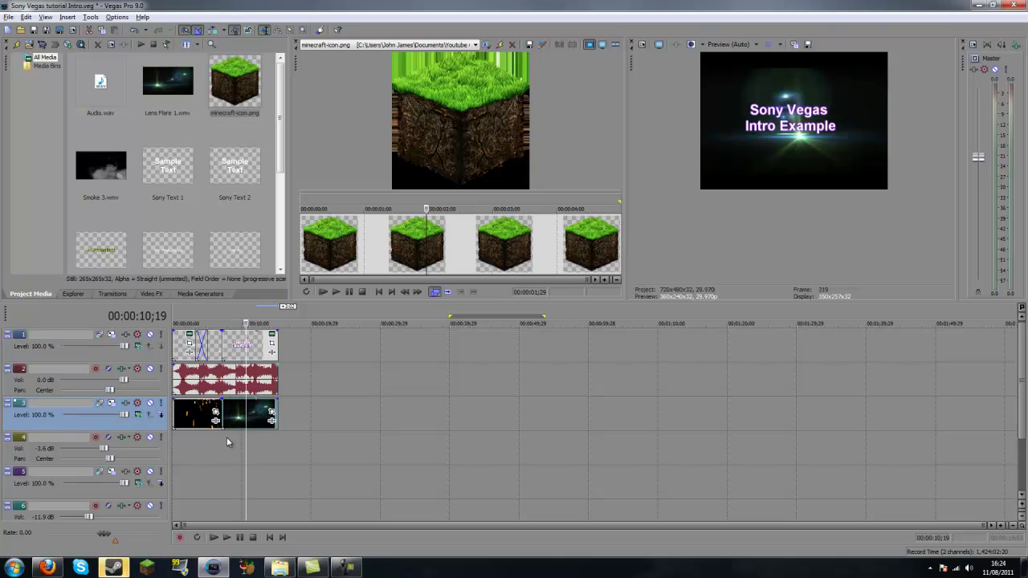
click(227, 437)
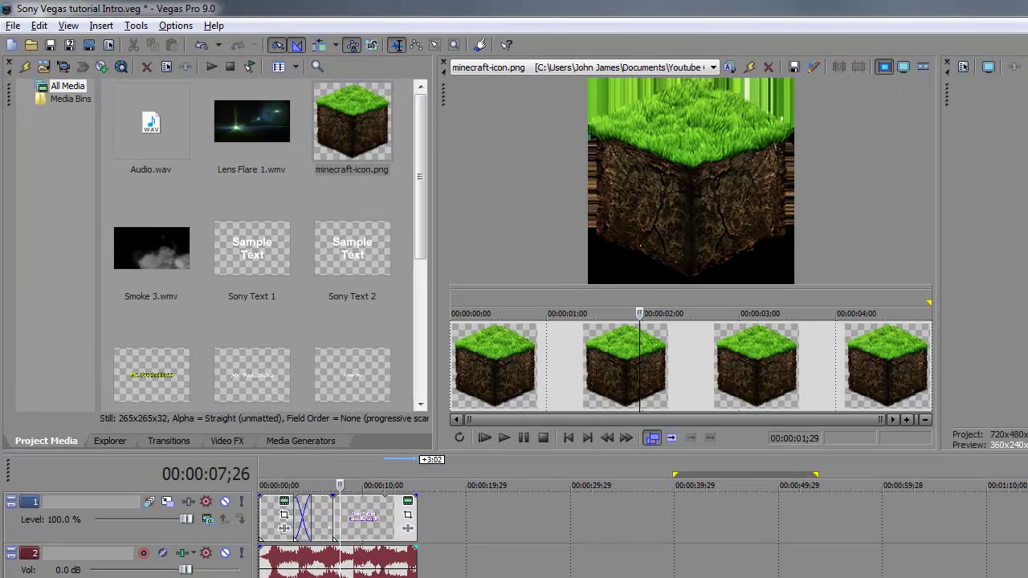
key(super)
click(282, 487)
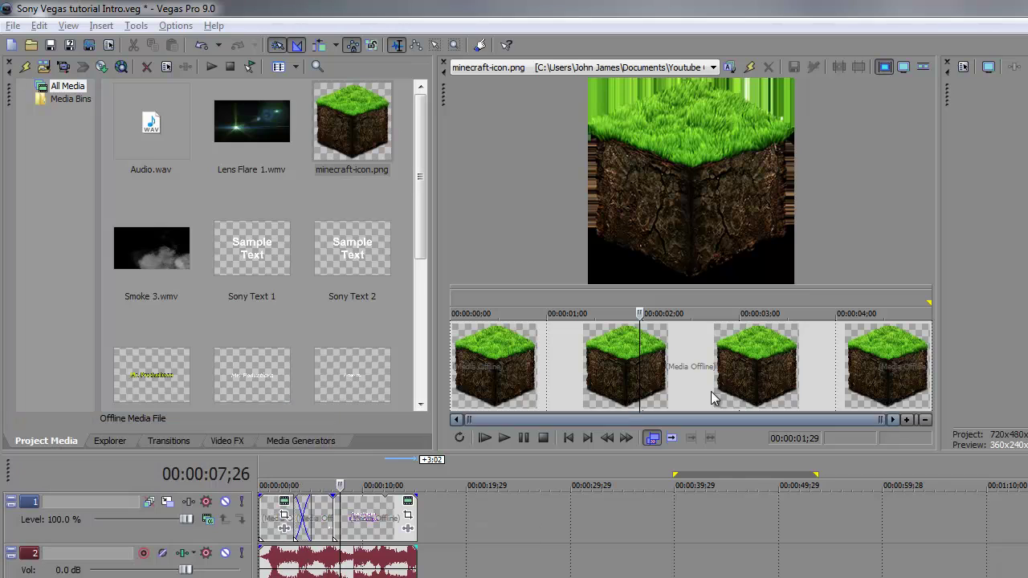
double_click(265, 157)
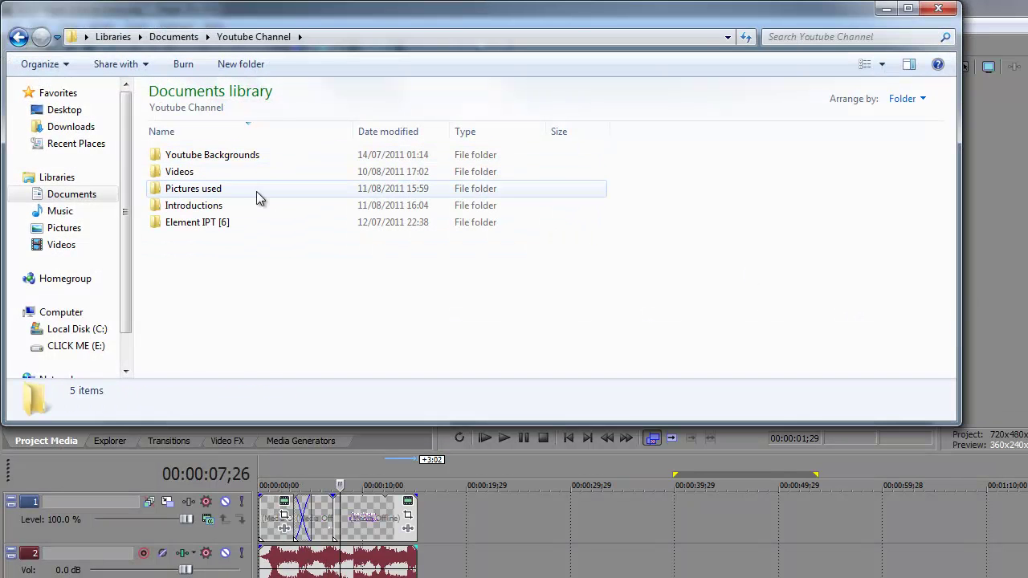
double_click(256, 190)
drag(321, 17, 843, 111)
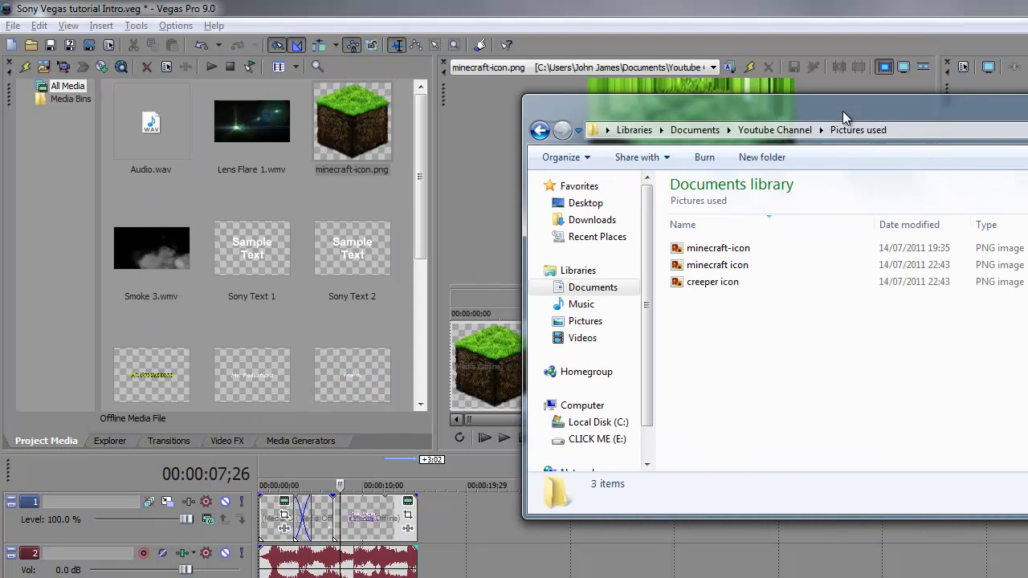
double_click(734, 248)
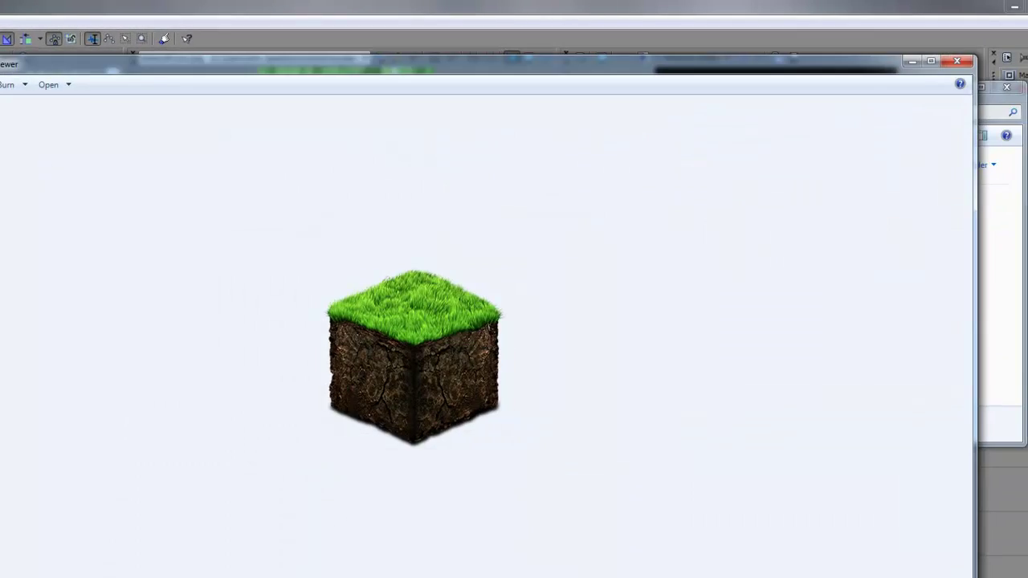
click(964, 63)
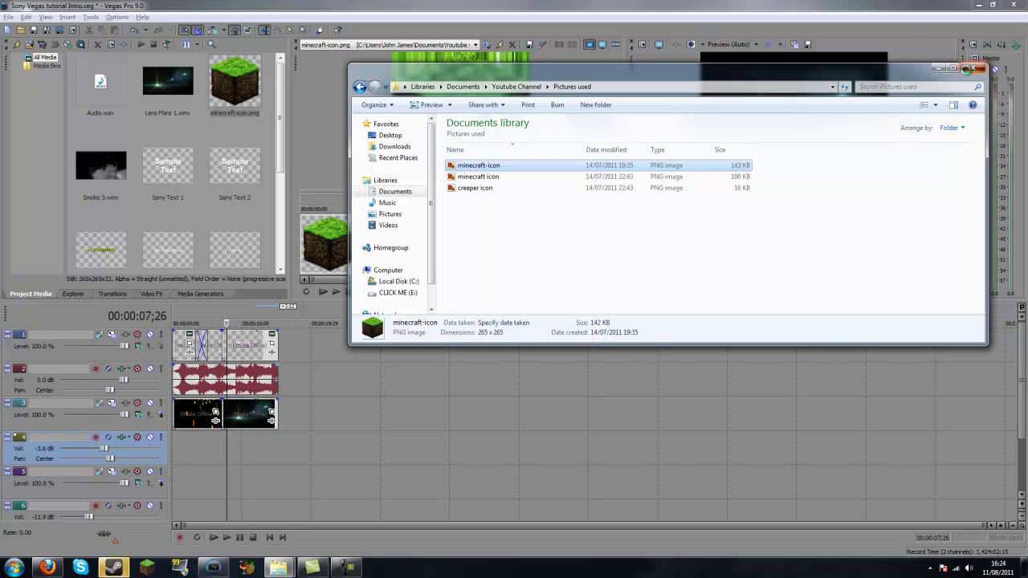
click(978, 68)
- Place minecraft-icon.png on track 3 right after the sparks clip, with the lens flare clip moved to track 5 beneath it
click(229, 104)
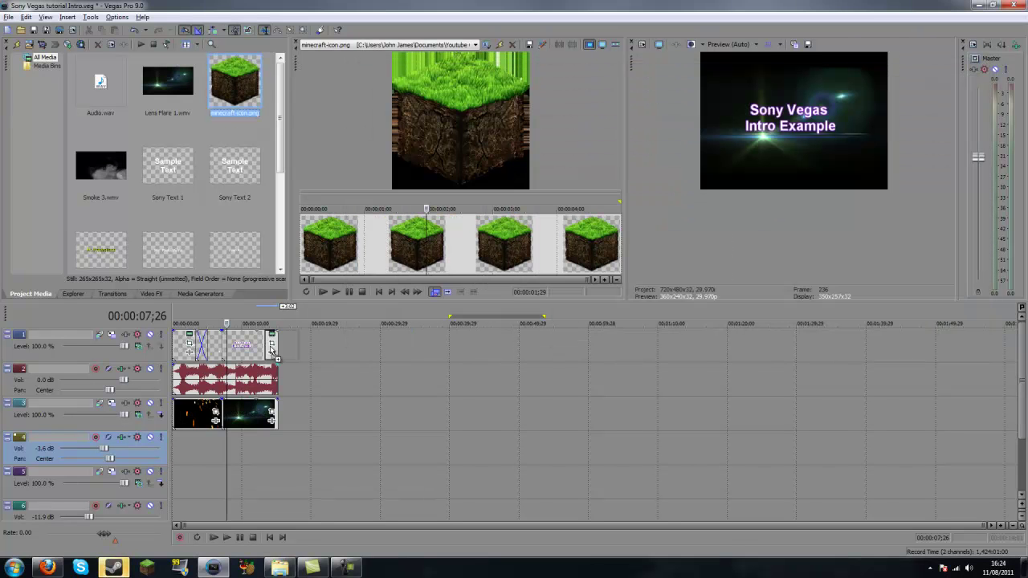
drag(271, 350, 234, 474)
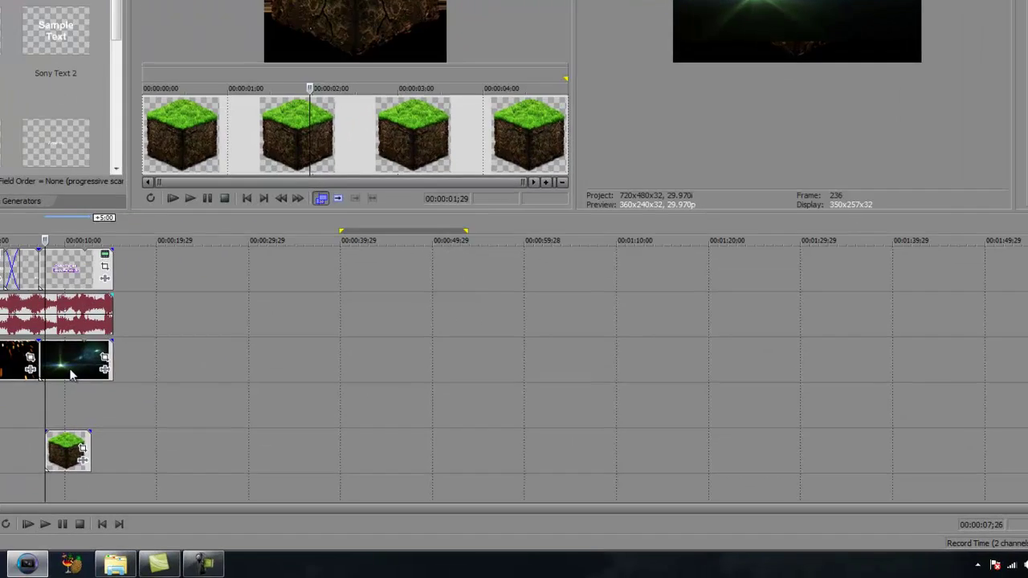
drag(246, 421, 294, 492)
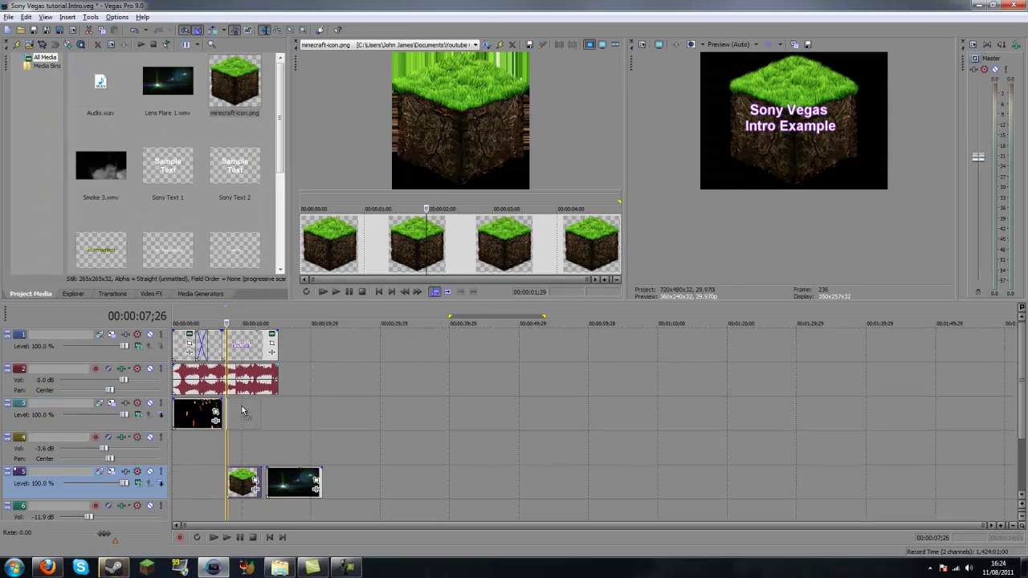
drag(240, 411, 239, 414)
drag(299, 501, 231, 488)
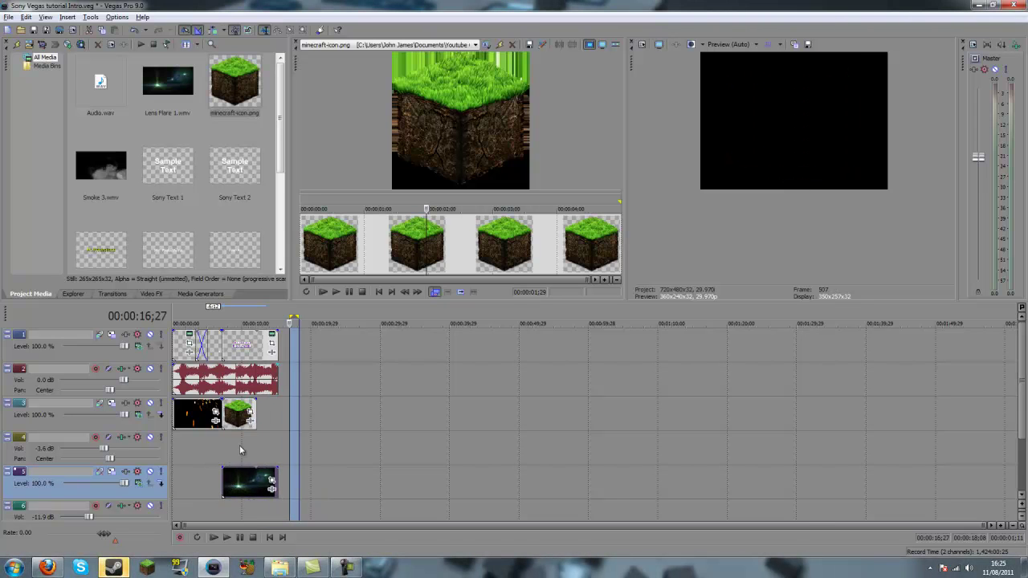
- Shrink the minecraft-icon image in Event Pan/Crop by enlarging its crop frame to about 1,146 in width and height
click(235, 412)
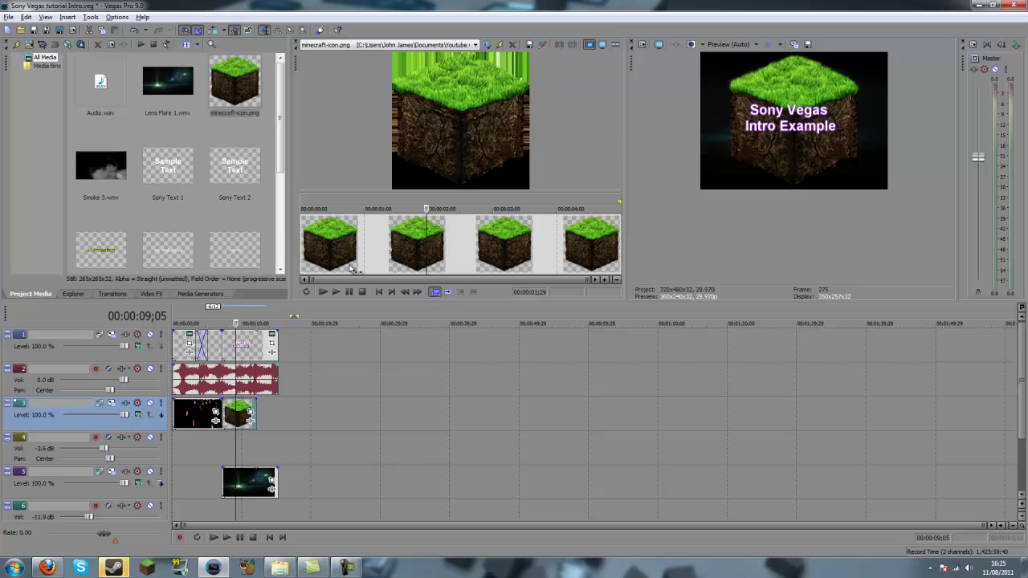
click(250, 414)
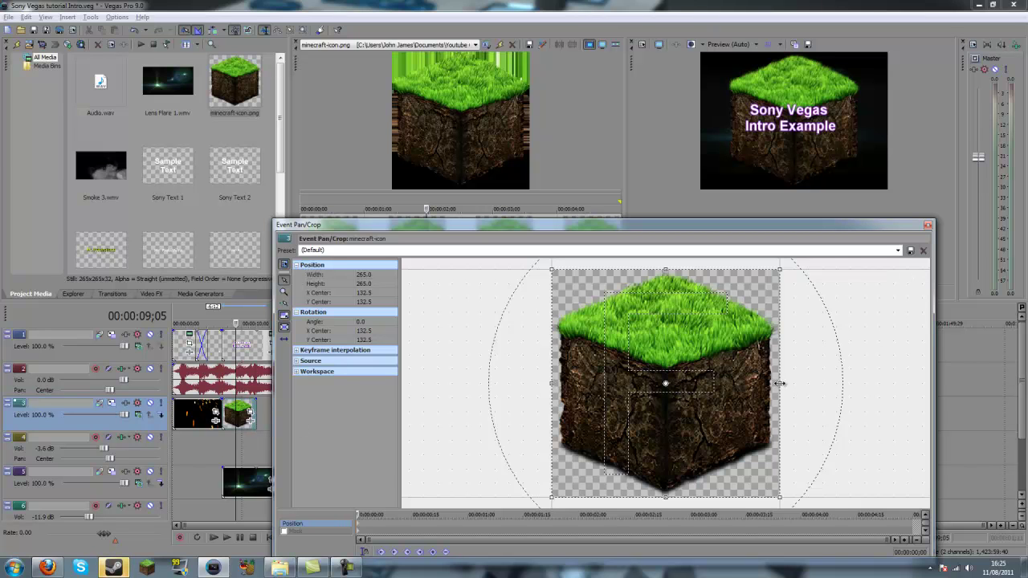
drag(779, 384, 917, 384)
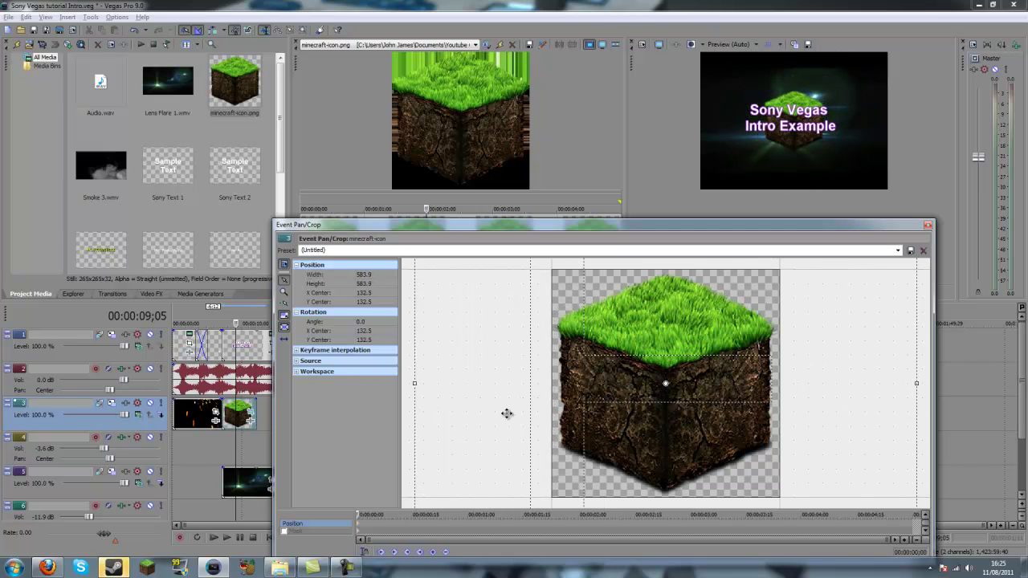
scroll(528, 400, down, 5)
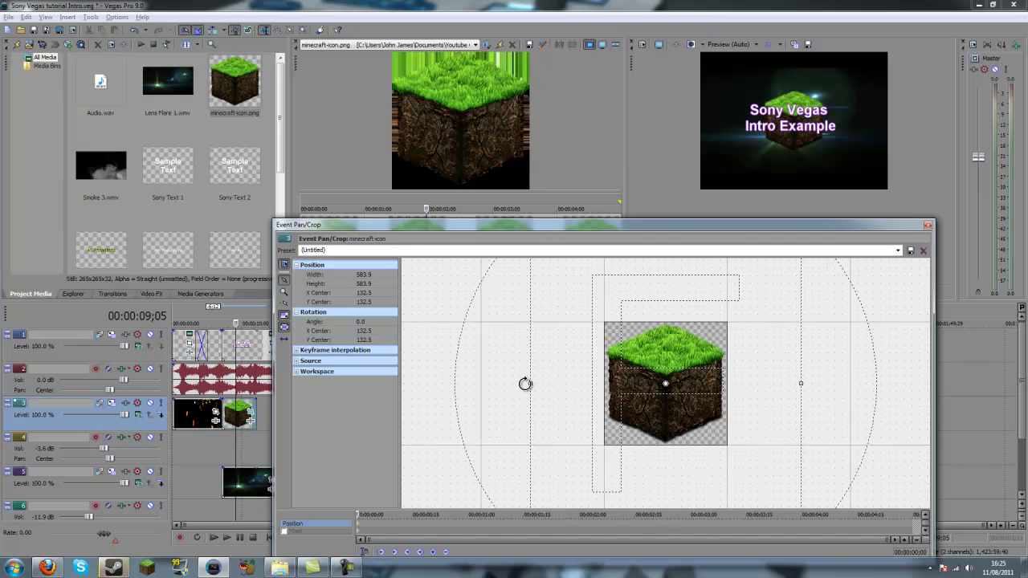
drag(530, 385, 400, 386)
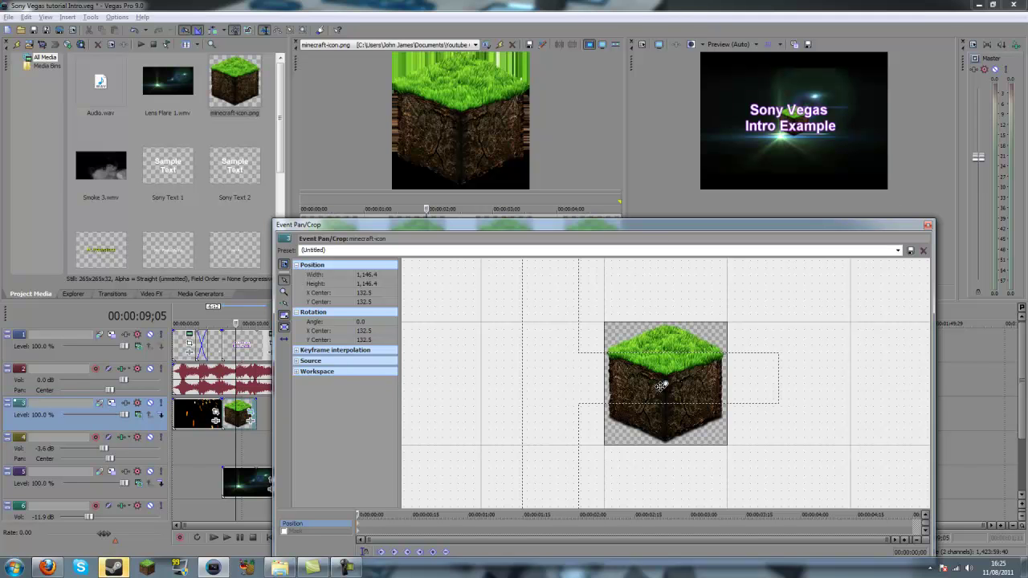
- Shift the minecraft-icon crop frame to an X center of about 564 so the block sits left of the title
drag(663, 385, 815, 374)
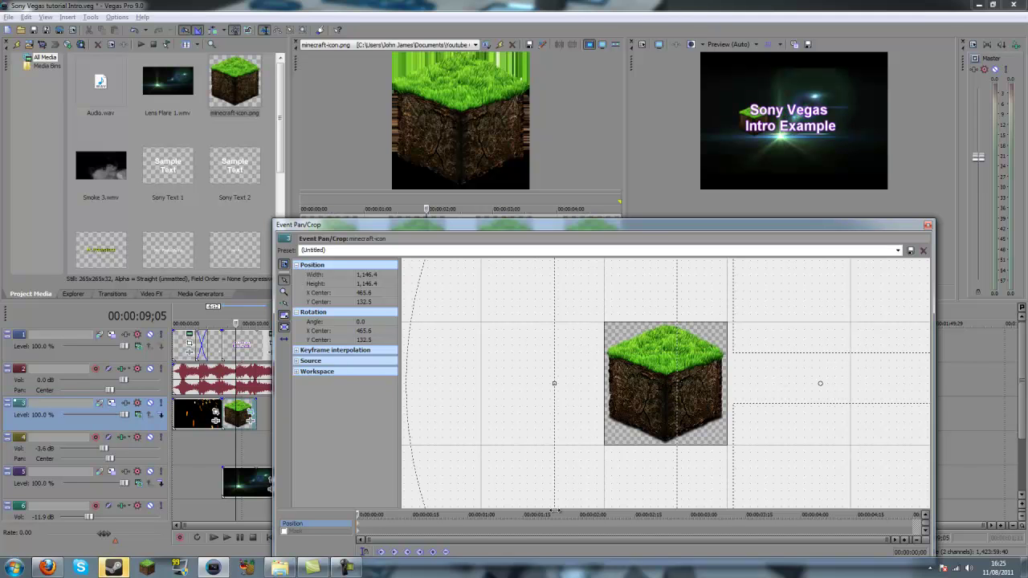
scroll(631, 378, down, 2)
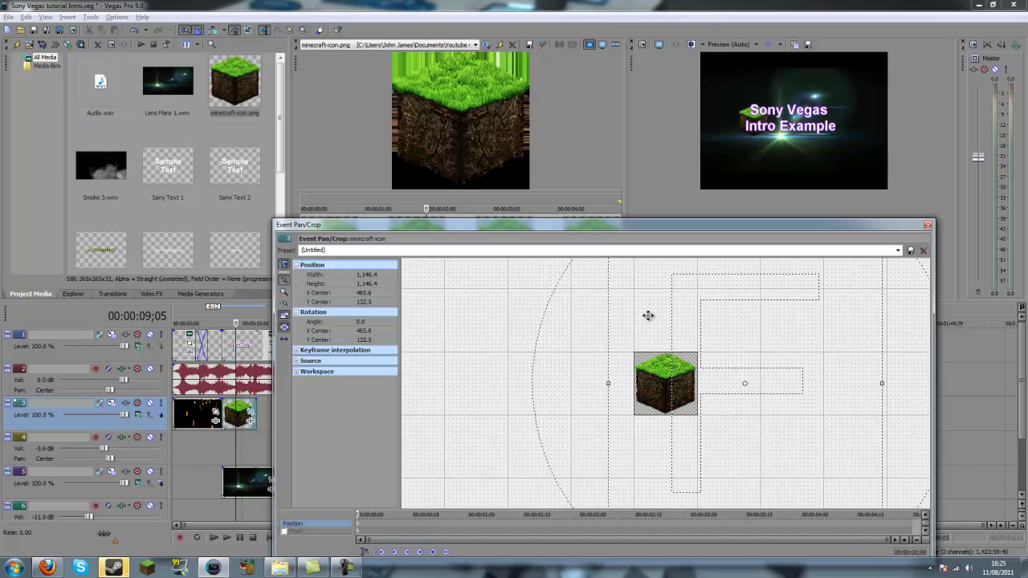
drag(652, 301, 656, 356)
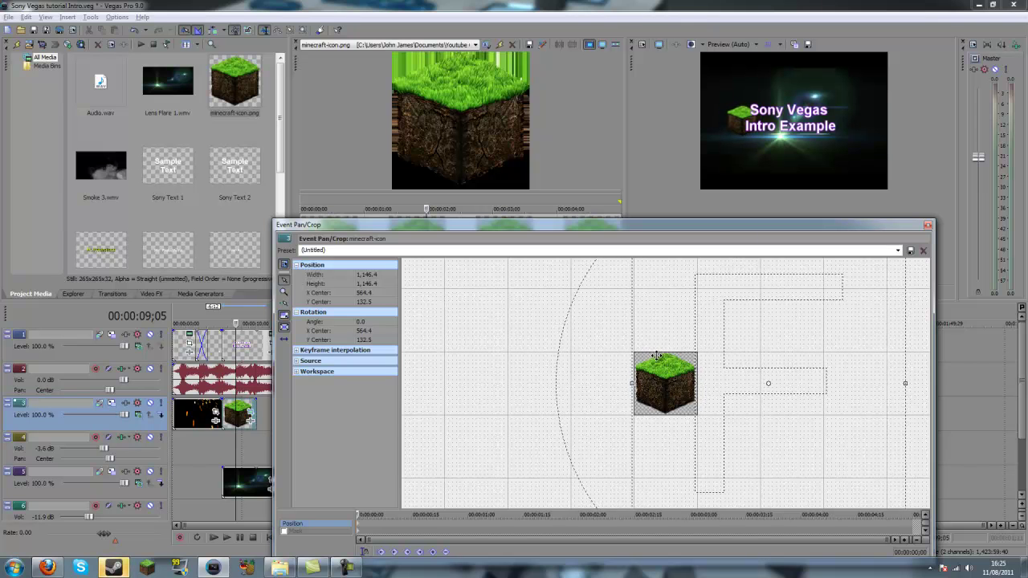
click(928, 228)
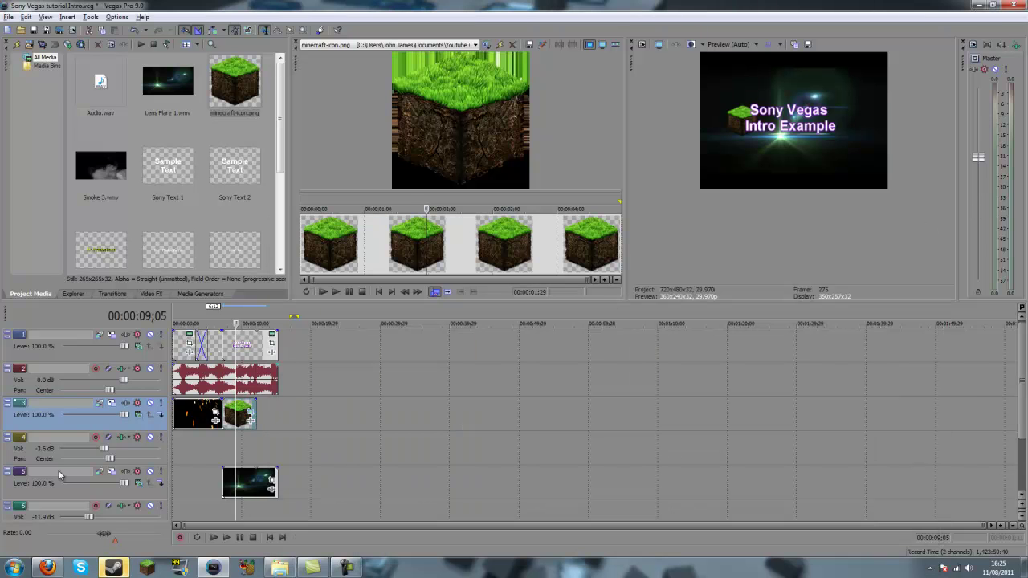
- Reposition the "Sony Vegas Intro Example" title to about X 0.171, Y -0.068, clear of the block image
click(245, 351)
right_click(245, 350)
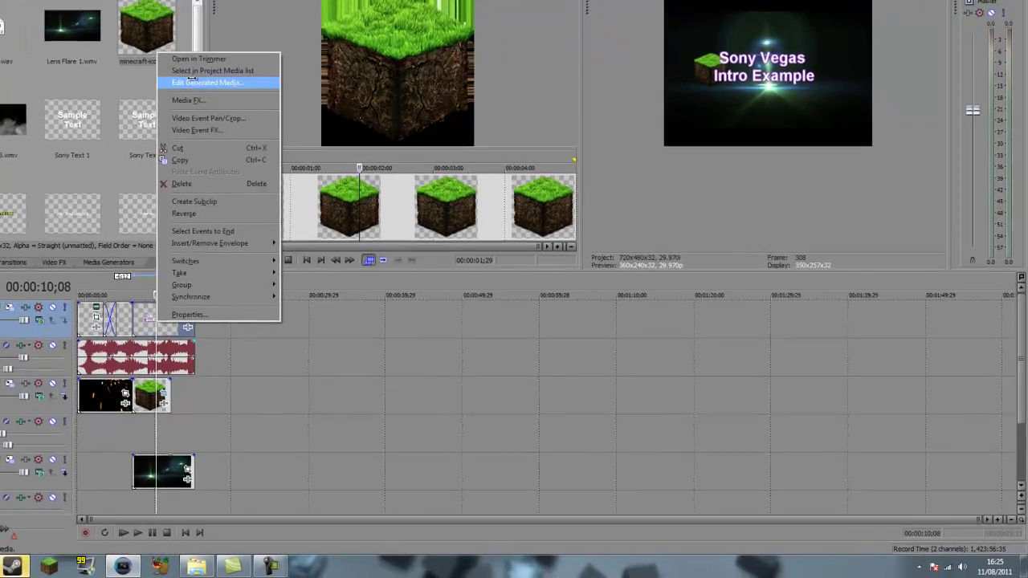
click(290, 132)
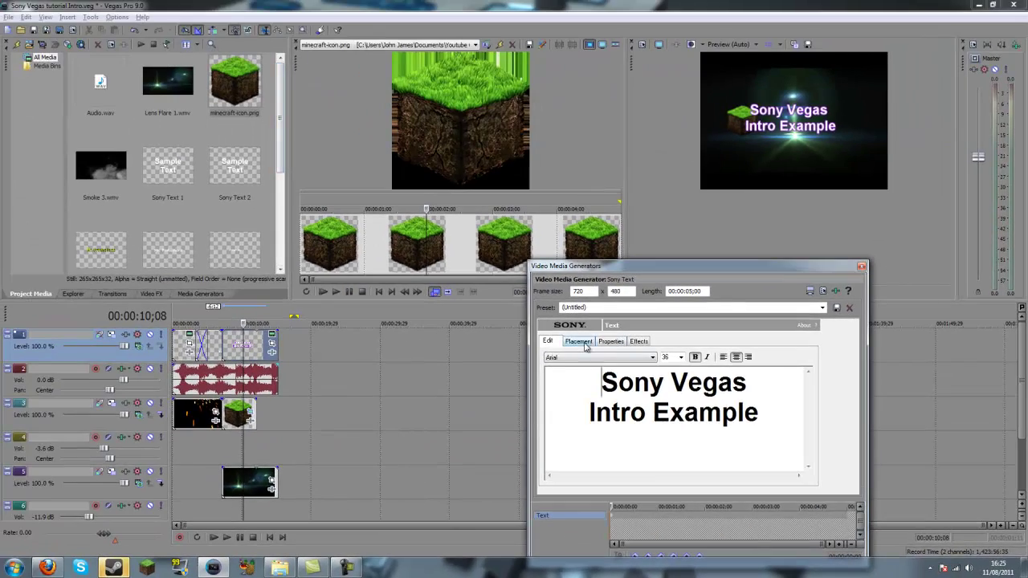
click(586, 343)
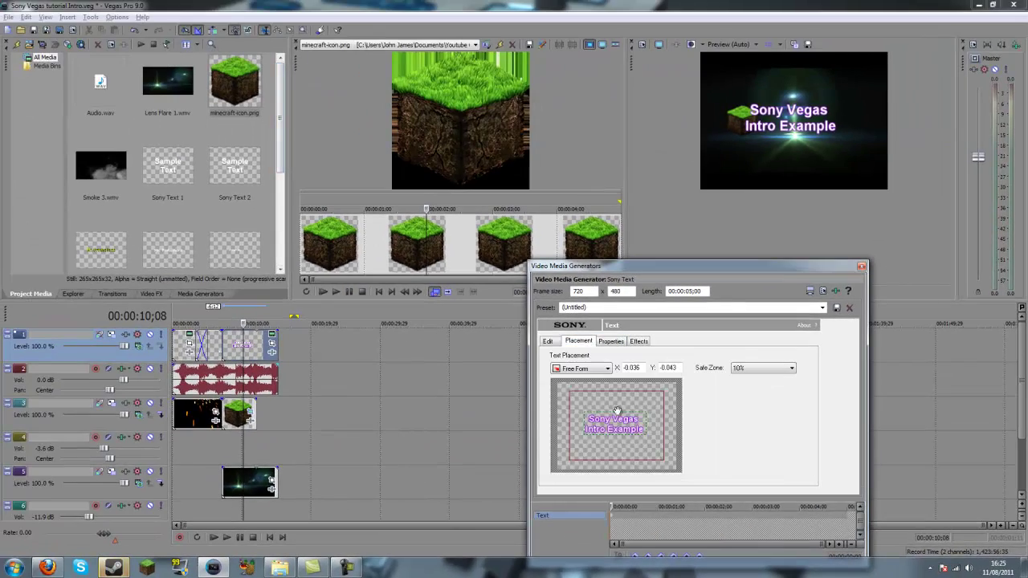
drag(597, 418, 620, 415)
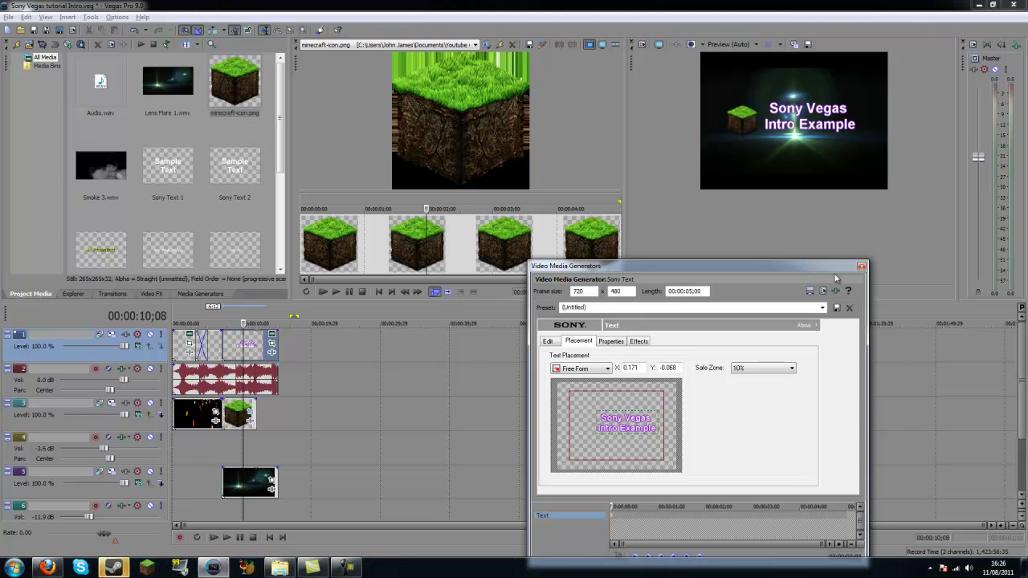
click(861, 268)
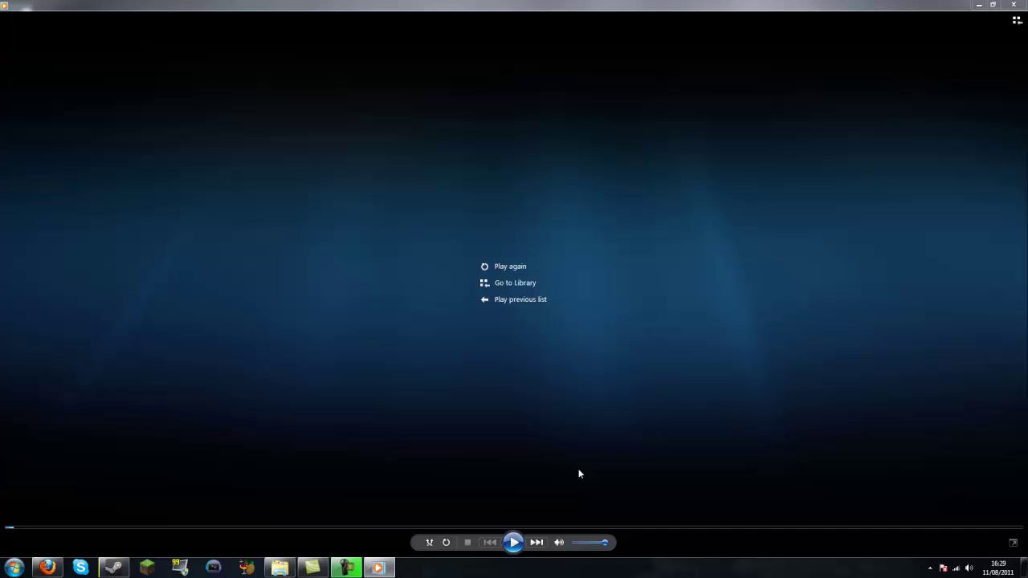
- Close the media player window
click(1012, 5)
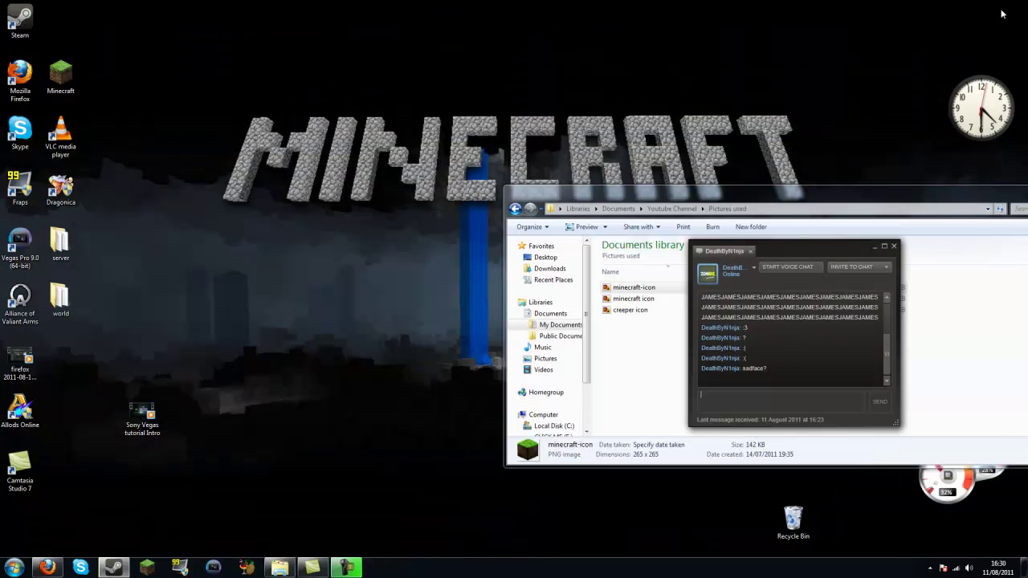